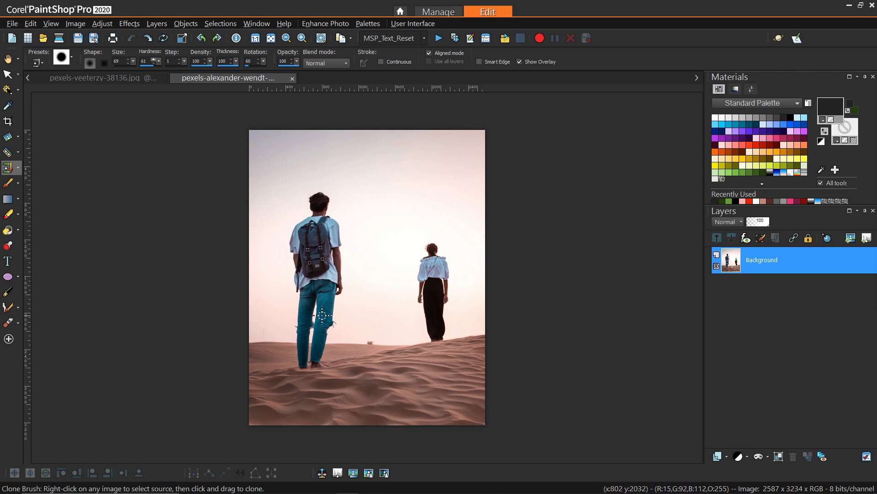
View the forest photo pexels-veeterzy-38136.jpg and return to the desert photo with the two people
{"action": "left_click", "coordinate": [120, 79]}
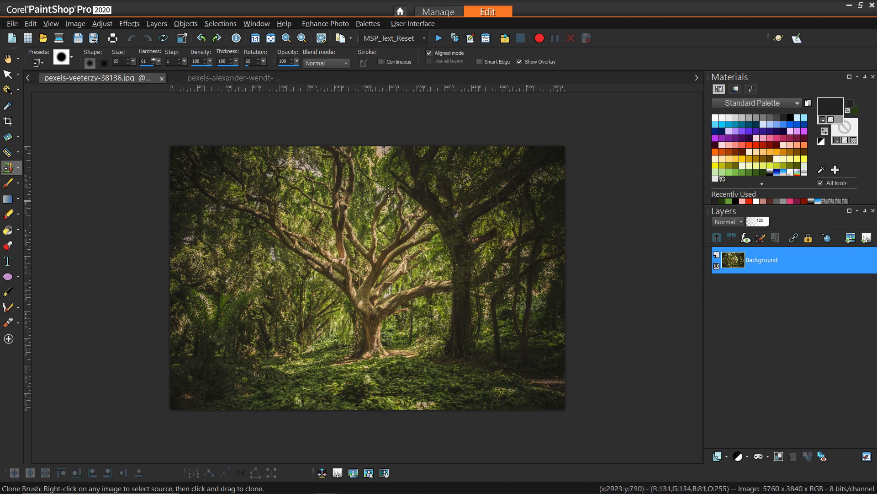
{"action": "left_click", "coordinate": [232, 77]}
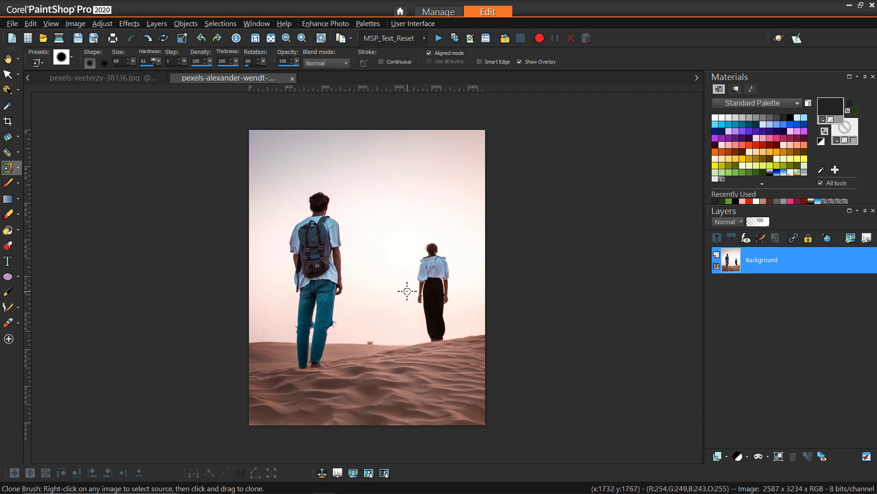
{"action": "scroll", "coordinate": [462, 230], "scroll_direction": "up", "scroll_amount": 1}
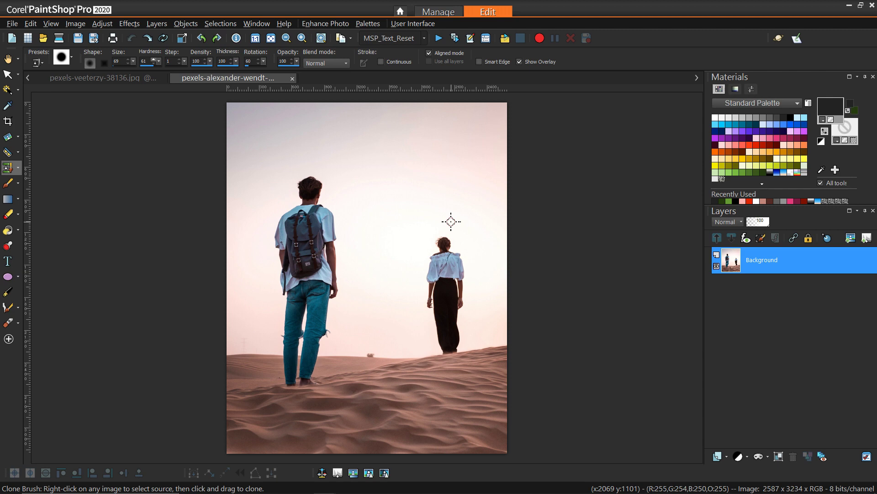
Choose the Object Remover tool and resize the desert photo to 1294 x 1617 pixels
{"action": "left_click", "coordinate": [18, 167]}
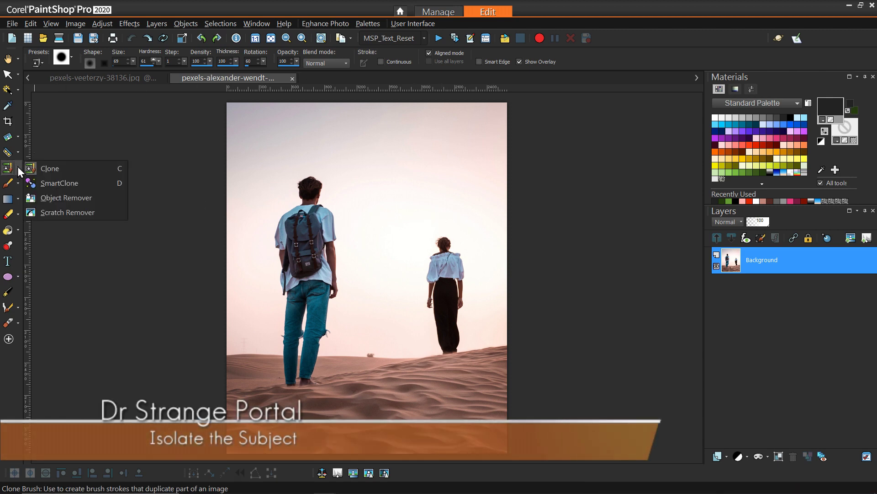
{"action": "left_click", "coordinate": [55, 196]}
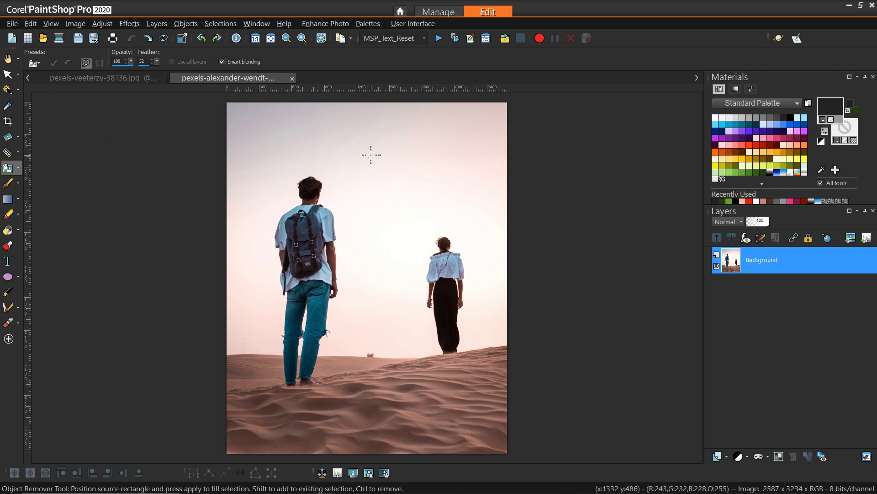
{"action": "left_click", "coordinate": [776, 40]}
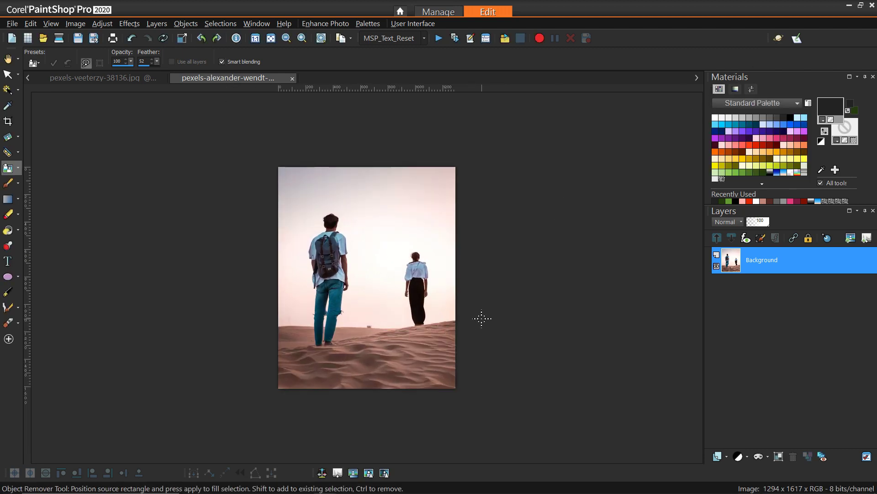
Outline the woman on the dune with a loose freehand Object Remover selection, including her feet
{"action": "scroll", "coordinate": [478, 317], "scroll_direction": "up", "scroll_amount": 2}
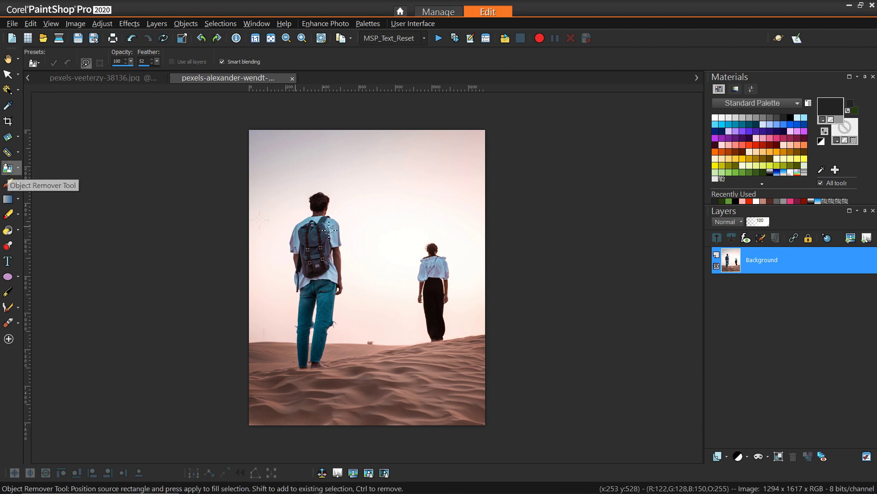
{"action": "scroll", "coordinate": [475, 253], "scroll_direction": "up", "scroll_amount": 1}
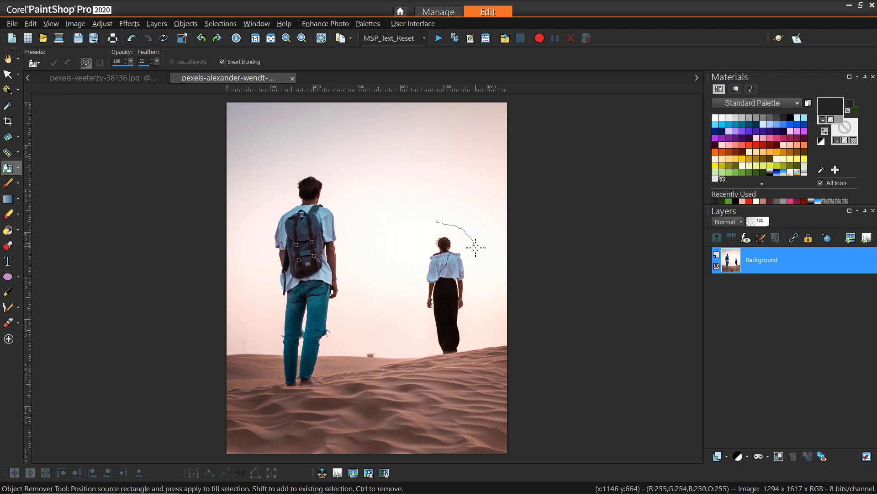
{"action": "left_click_drag", "start_coordinate": [482, 302], "coordinate": [473, 340]}
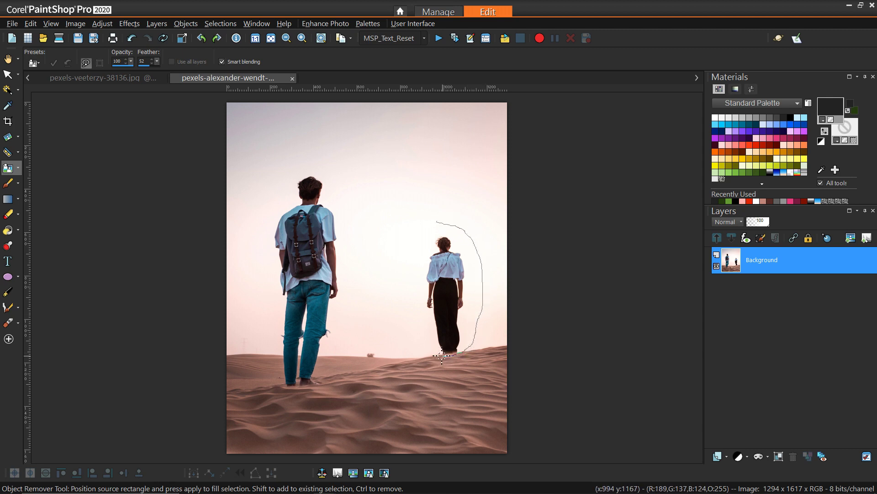
{"action": "left_click_drag", "start_coordinate": [413, 268], "coordinate": [426, 223]}
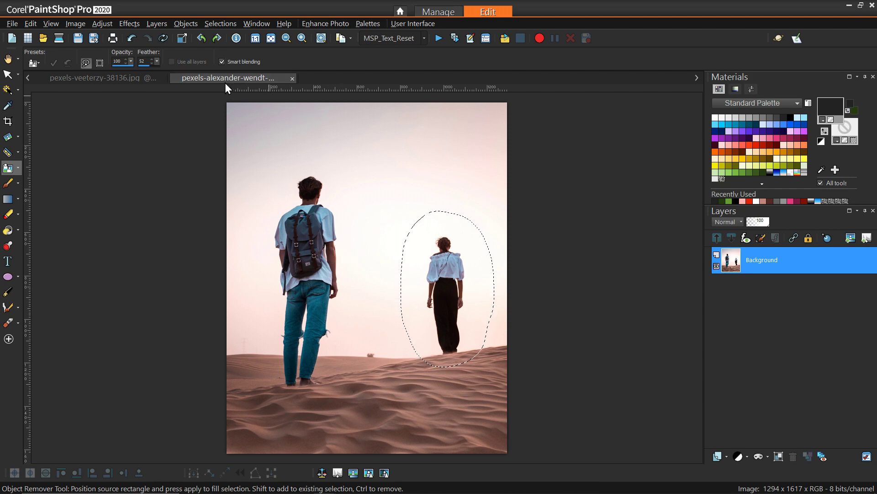
Fit the source rectangle to the empty sky between the man and the woman, and apply the object removal
{"action": "left_click", "coordinate": [99, 62]}
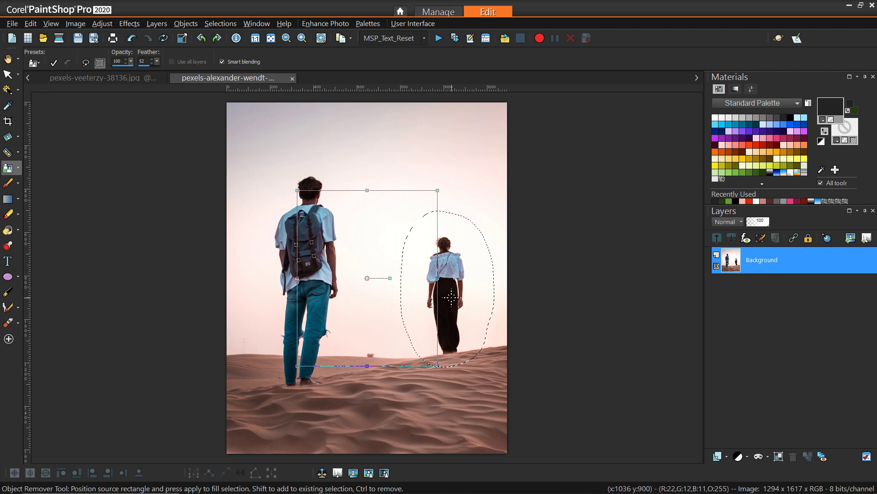
{"action": "left_click_drag", "start_coordinate": [437, 277], "coordinate": [395, 276]}
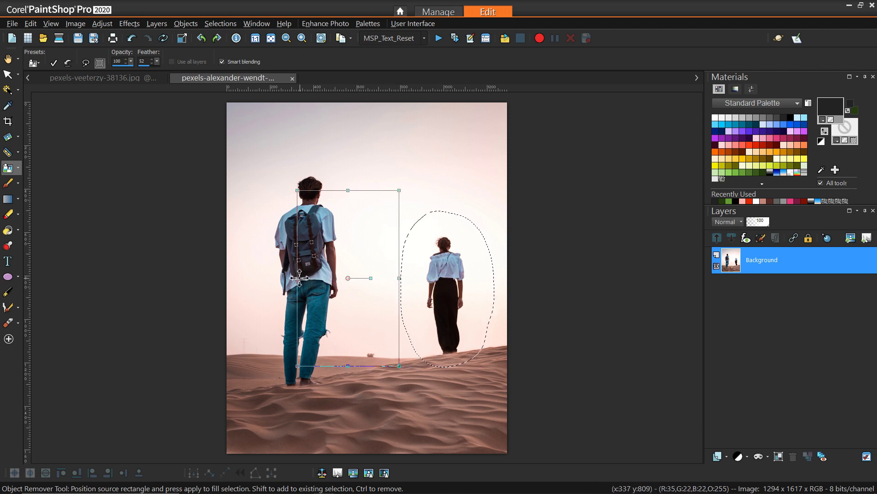
{"action": "left_click_drag", "start_coordinate": [297, 278], "coordinate": [341, 277]}
{"action": "left_click_drag", "start_coordinate": [371, 366], "coordinate": [370, 349]}
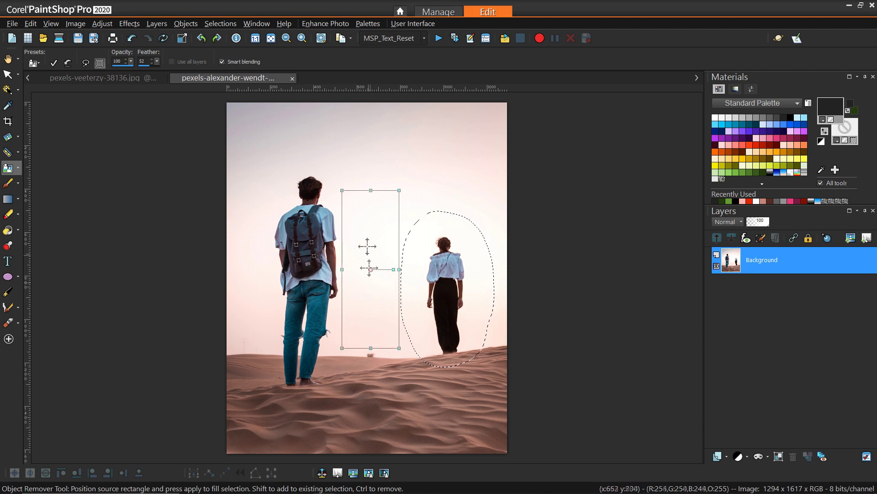
{"action": "left_click_drag", "start_coordinate": [370, 191], "coordinate": [372, 208]}
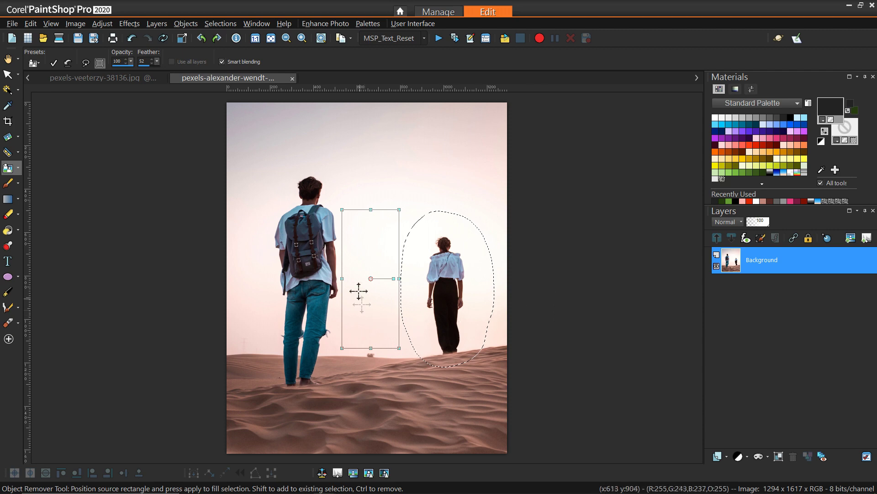
{"action": "left_click", "coordinate": [54, 63]}
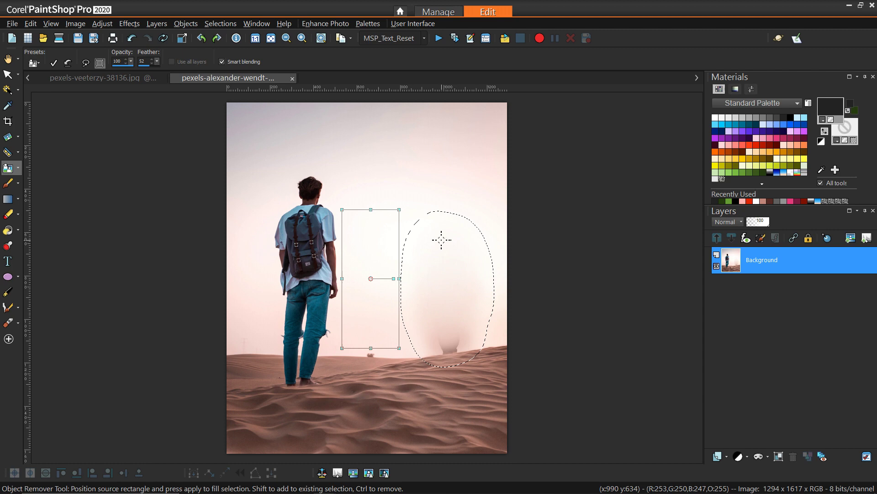
Clear the selection around the removed woman and activate the Clone brush
{"action": "left_click", "coordinate": [17, 168]}
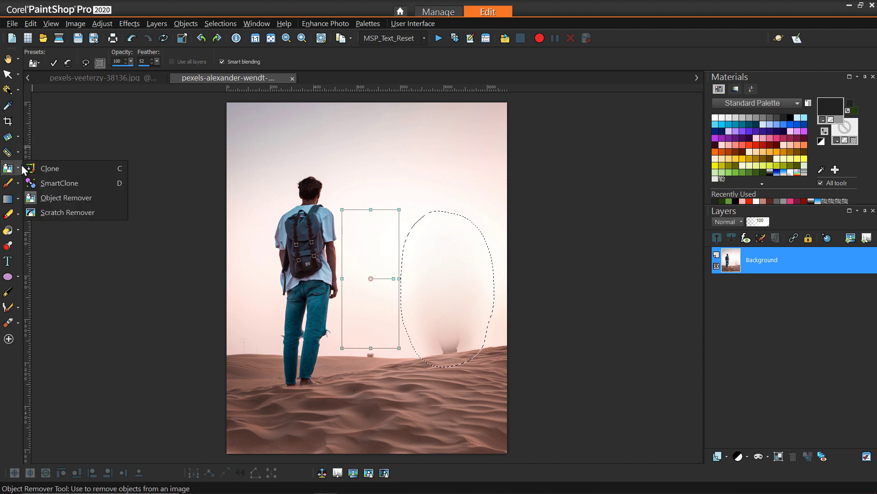
{"action": "left_click", "coordinate": [32, 171]}
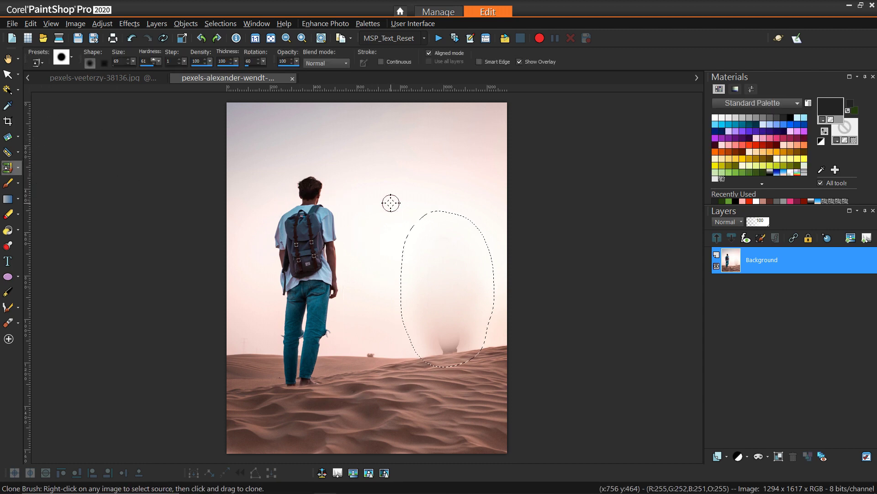
{"action": "left_click", "coordinate": [8, 89]}
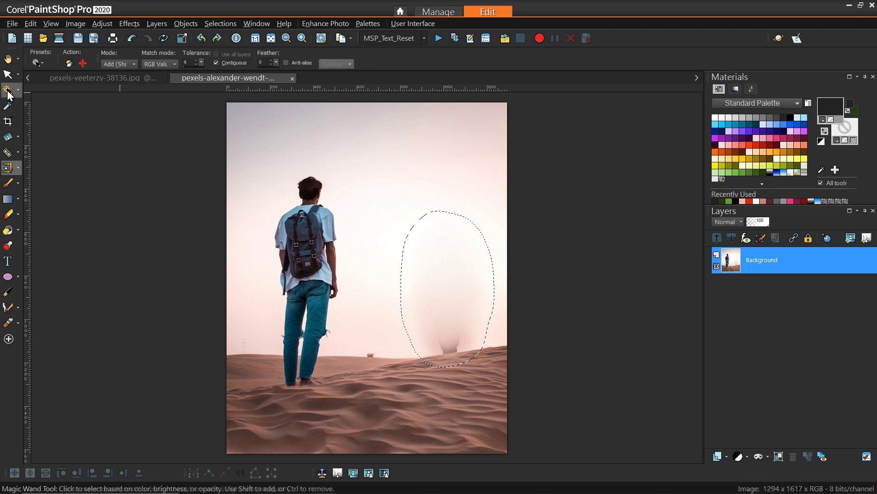
{"action": "key", "text": "ctrl+d"}
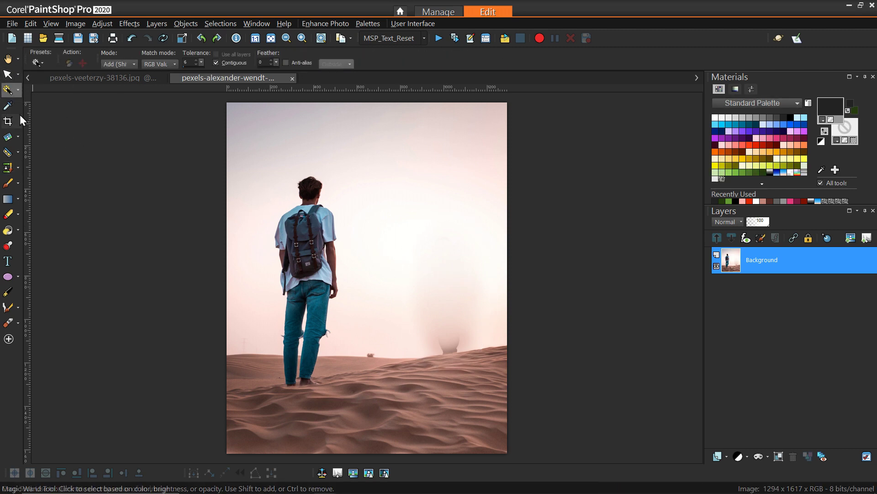
{"action": "left_click", "coordinate": [16, 152]}
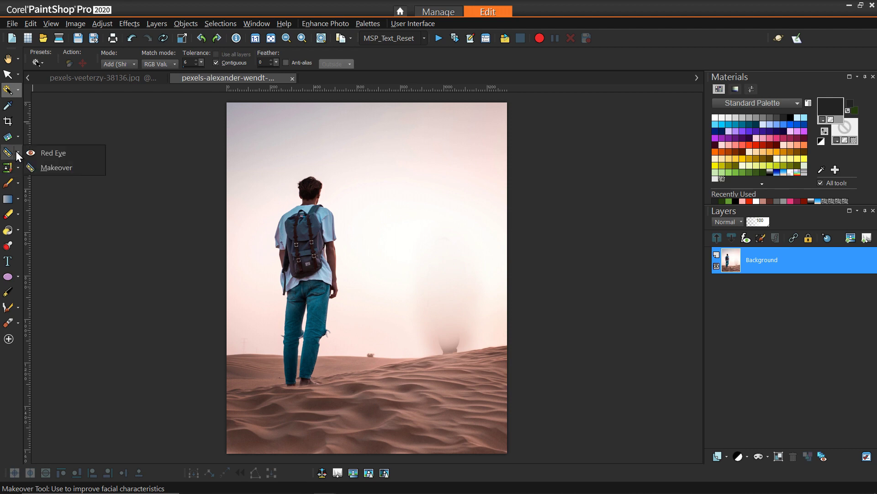
{"action": "key", "text": "Escape"}
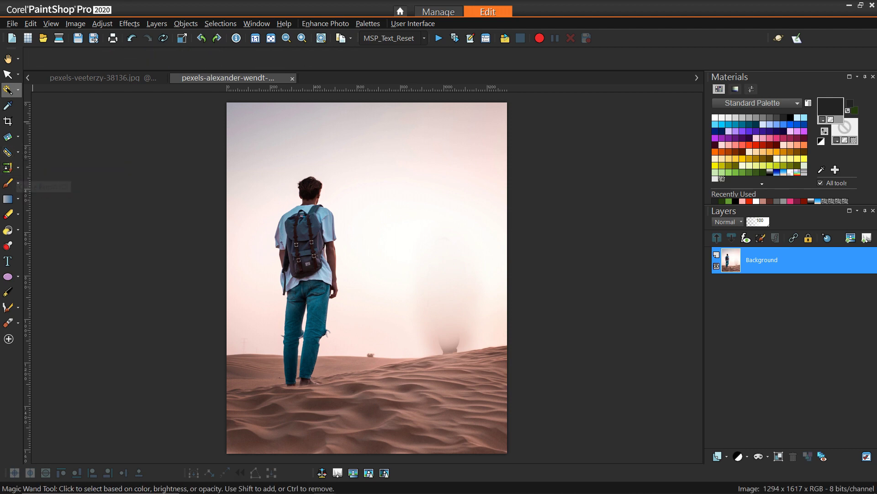
{"action": "left_click", "coordinate": [8, 167]}
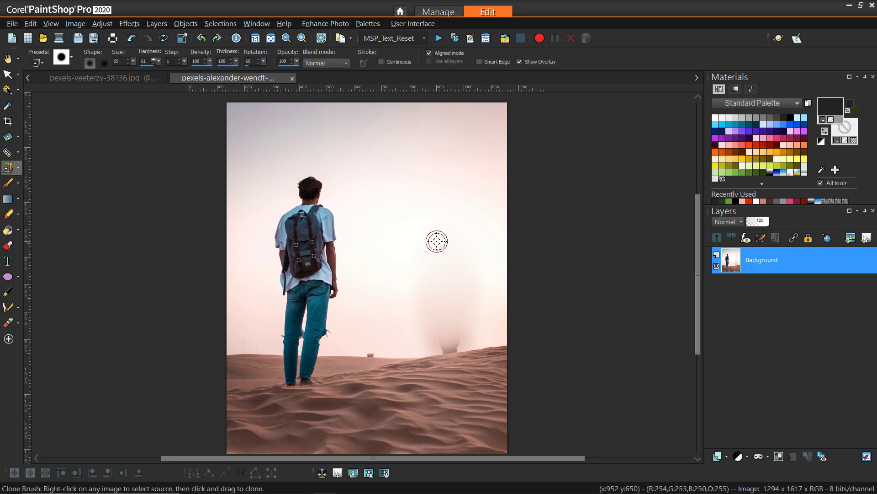
Set the Clone brush hardness to 38 and size to 247, and clone clean sky over the smudge left by the woman
{"action": "scroll", "coordinate": [436, 241], "scroll_direction": "up", "scroll_amount": 2}
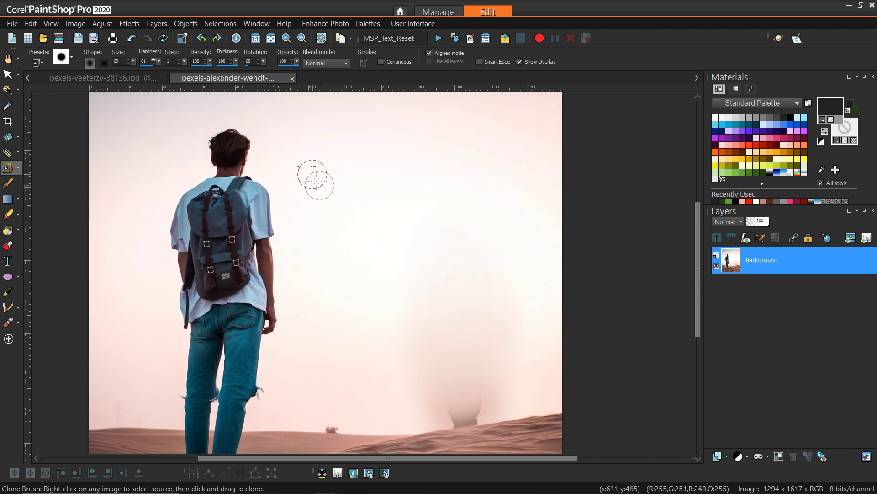
{"action": "left_click_drag", "start_coordinate": [158, 61], "coordinate": [147, 61]}
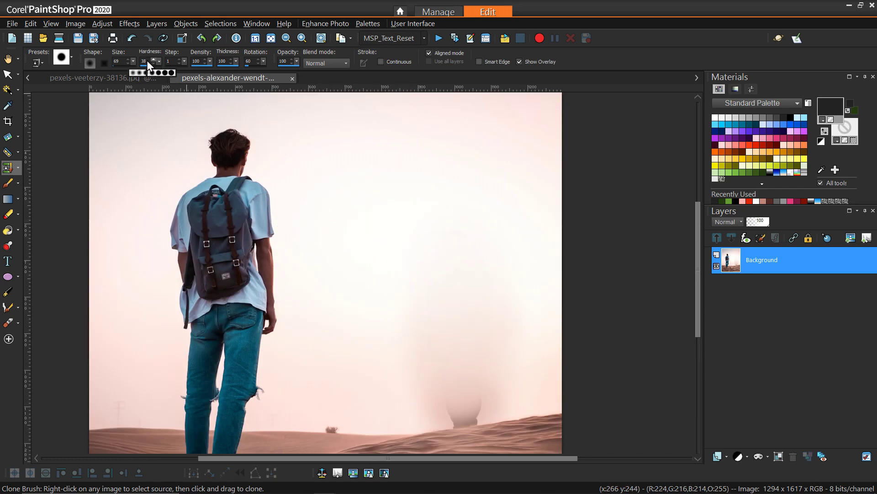
{"action": "left_click_drag", "start_coordinate": [320, 209], "coordinate": [356, 230]}
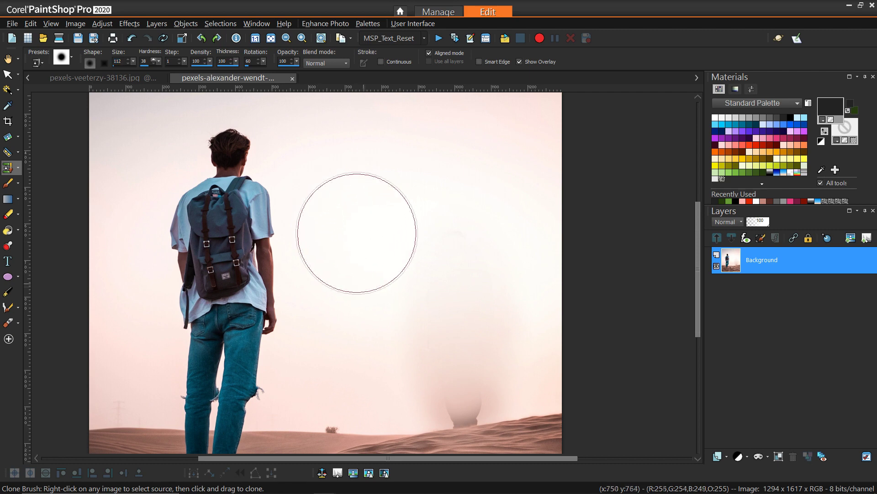
{"action": "right_click", "coordinate": [343, 247]}
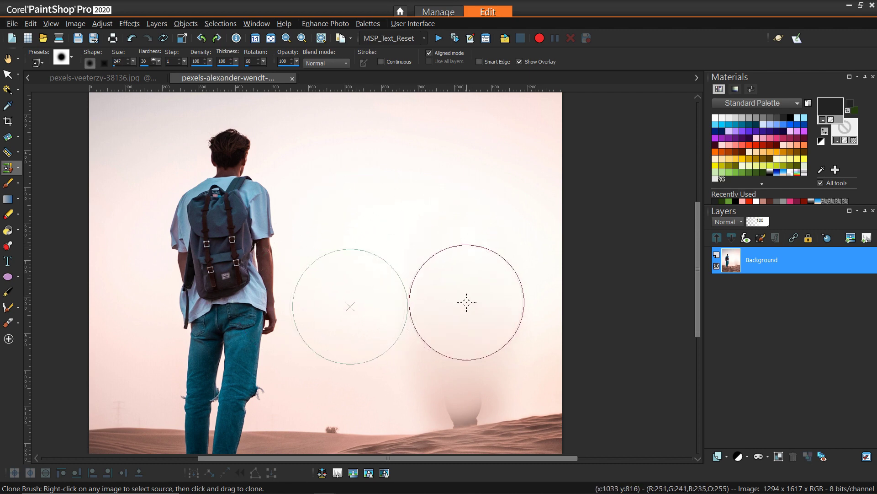
{"action": "mouse_move", "coordinate": [466, 303]}
{"action": "left_mouse_down"}
{"action": "mouse_move", "coordinate": [491, 314]}
{"action": "mouse_move", "coordinate": [439, 359]}
{"action": "mouse_move", "coordinate": [482, 362]}
{"action": "mouse_move", "coordinate": [456, 371]}
{"action": "mouse_move", "coordinate": [496, 323]}
{"action": "left_mouse_up"}
{"action": "key", "text": "ctrl+z"}
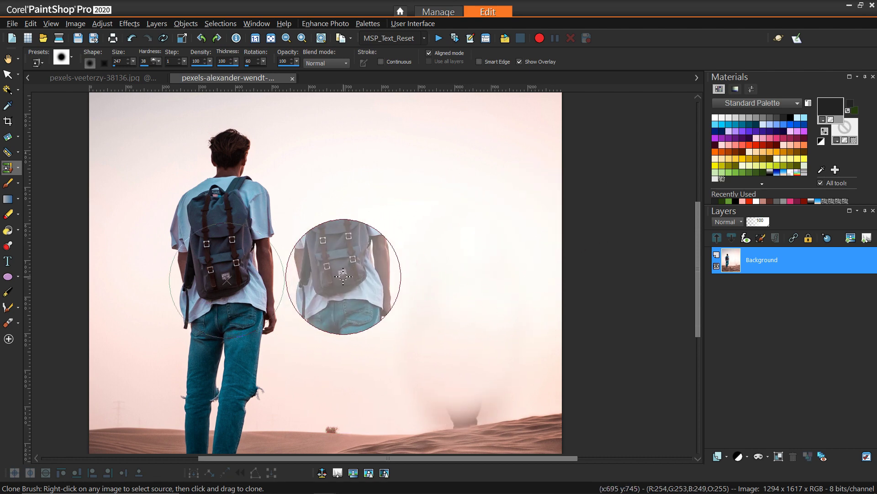
Sample clear sky beside the man with a size 156 Clone brush and cover the remaining smudge above the dune
{"action": "left_click_drag", "start_coordinate": [334, 274], "coordinate": [349, 271]}
{"action": "right_click", "coordinate": [350, 307]}
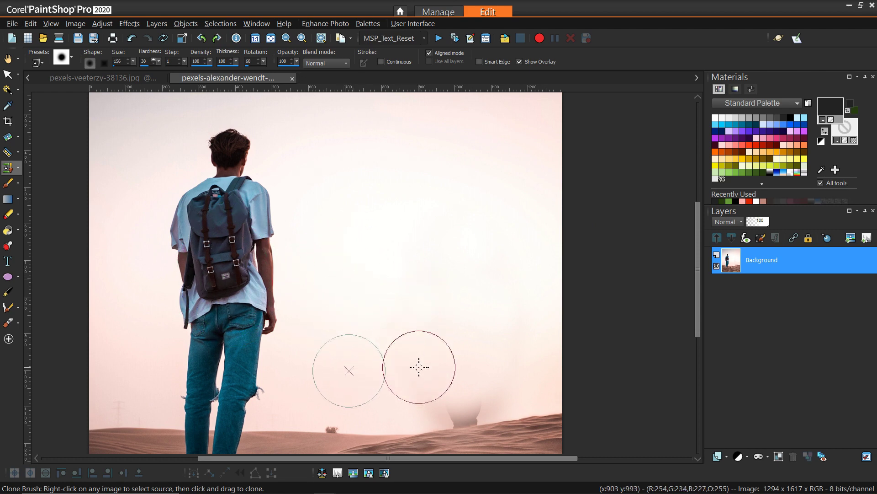
{"action": "mouse_move", "coordinate": [434, 379]}
{"action": "left_mouse_down"}
{"action": "mouse_move", "coordinate": [422, 359]}
{"action": "mouse_move", "coordinate": [423, 328]}
{"action": "mouse_move", "coordinate": [452, 314]}
{"action": "mouse_move", "coordinate": [470, 323]}
{"action": "left_mouse_up"}
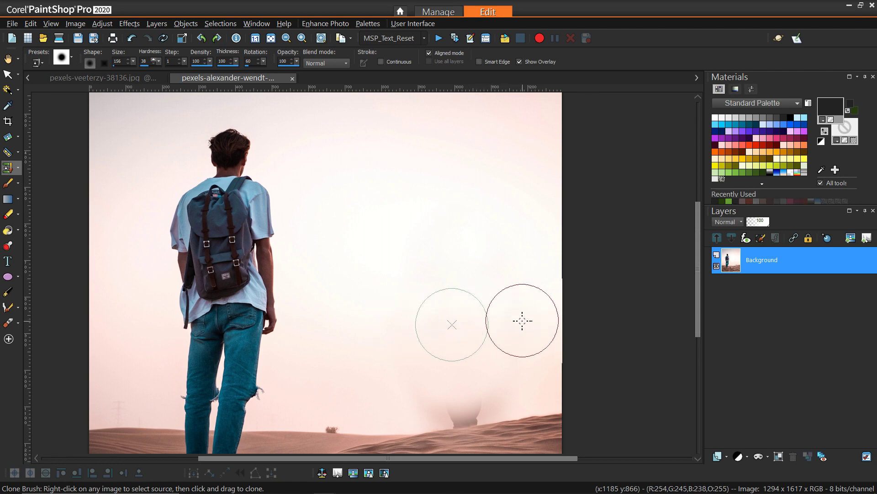
{"action": "mouse_move", "coordinate": [427, 355]}
{"action": "left_mouse_down"}
{"action": "mouse_move", "coordinate": [422, 393]}
{"action": "mouse_move", "coordinate": [468, 385]}
{"action": "left_mouse_up"}
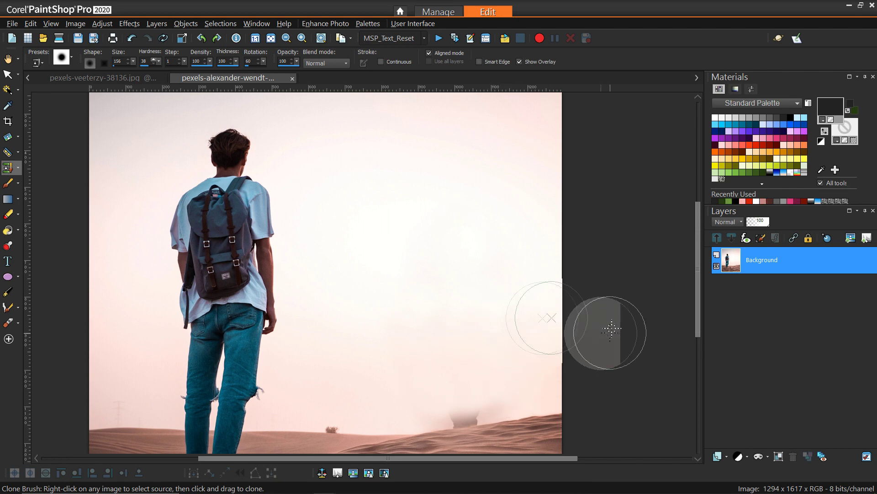
Clone along the horizon with a size 45 brush to remove the leftover stub on the dune and the small shrub
{"action": "scroll", "coordinate": [528, 419], "scroll_direction": "up", "scroll_amount": 1}
{"action": "left_click_drag", "start_coordinate": [695, 291], "coordinate": [699, 328]}
{"action": "mouse_move", "coordinate": [501, 266]}
{"action": "left_mouse_down"}
{"action": "mouse_move", "coordinate": [476, 282]}
{"action": "mouse_move", "coordinate": [477, 302]}
{"action": "mouse_move", "coordinate": [368, 319]}
{"action": "mouse_move", "coordinate": [415, 304]}
{"action": "mouse_move", "coordinate": [463, 257]}
{"action": "mouse_move", "coordinate": [474, 269]}
{"action": "mouse_move", "coordinate": [391, 250]}
{"action": "mouse_move", "coordinate": [412, 284]}
{"action": "mouse_move", "coordinate": [486, 268]}
{"action": "mouse_move", "coordinate": [436, 214]}
{"action": "mouse_move", "coordinate": [501, 253]}
{"action": "mouse_move", "coordinate": [561, 239]}
{"action": "mouse_move", "coordinate": [308, 233]}
{"action": "mouse_move", "coordinate": [308, 265]}
{"action": "mouse_move", "coordinate": [288, 297]}
{"action": "mouse_move", "coordinate": [223, 298]}
{"action": "left_mouse_up"}
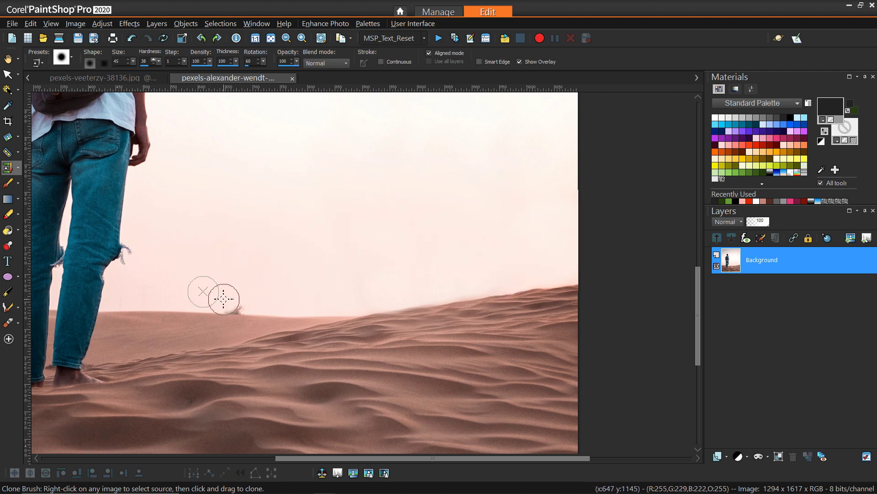
{"action": "key", "text": "ctrl+w"}
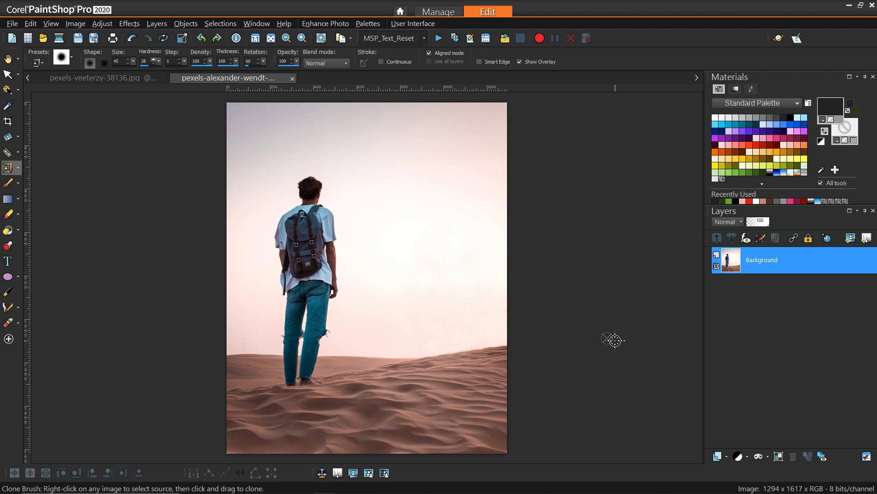
Draw a circle outline with the Ellipse tool, about 355 px in radius, over the sky and the man's back as a portal reference
{"action": "key", "text": "a"}
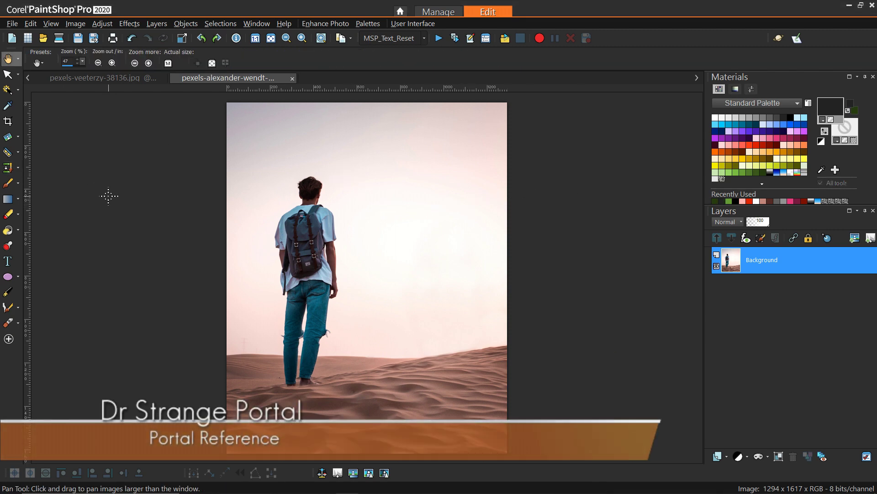
{"action": "left_click", "coordinate": [21, 277]}
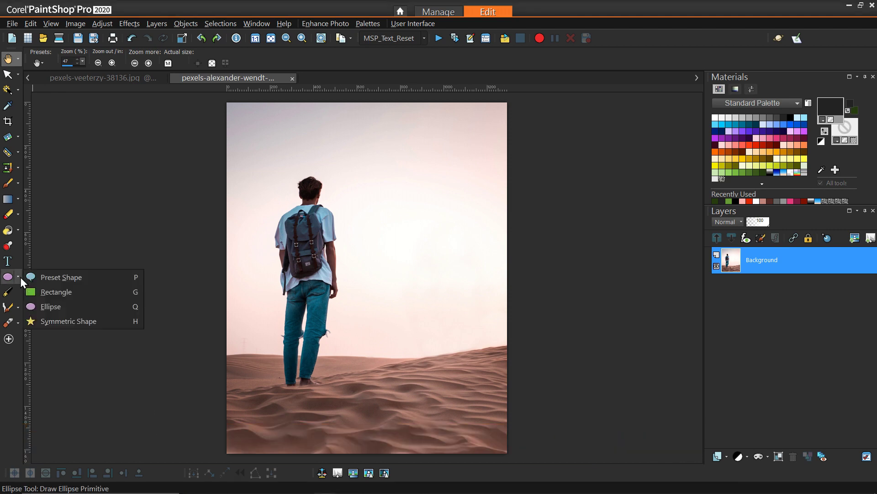
{"action": "left_click", "coordinate": [59, 307]}
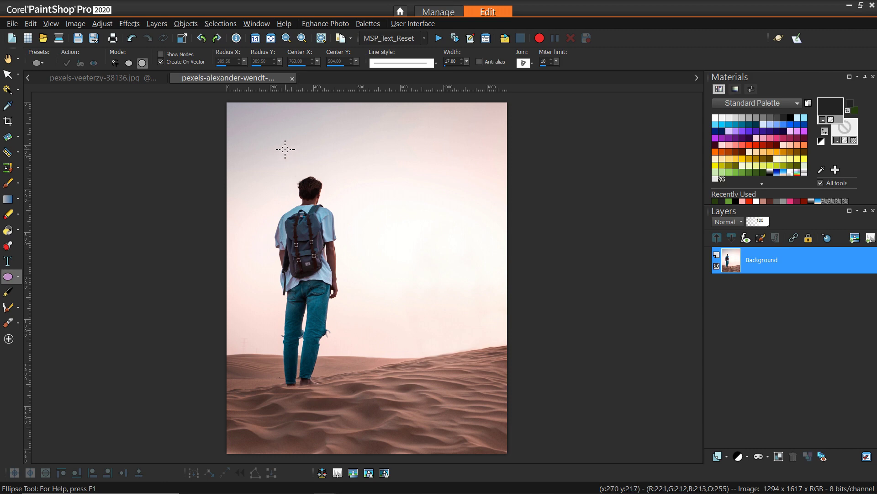
{"action": "left_click_drag", "start_coordinate": [283, 149], "coordinate": [434, 288]}
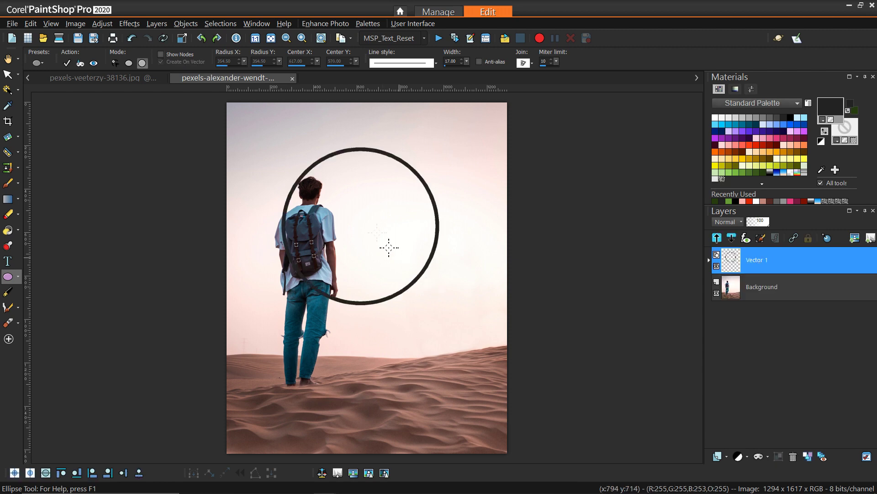
Reposition the circle with the Pick tool, centre it on the canvas, and release its selection
{"action": "left_click", "coordinate": [7, 75]}
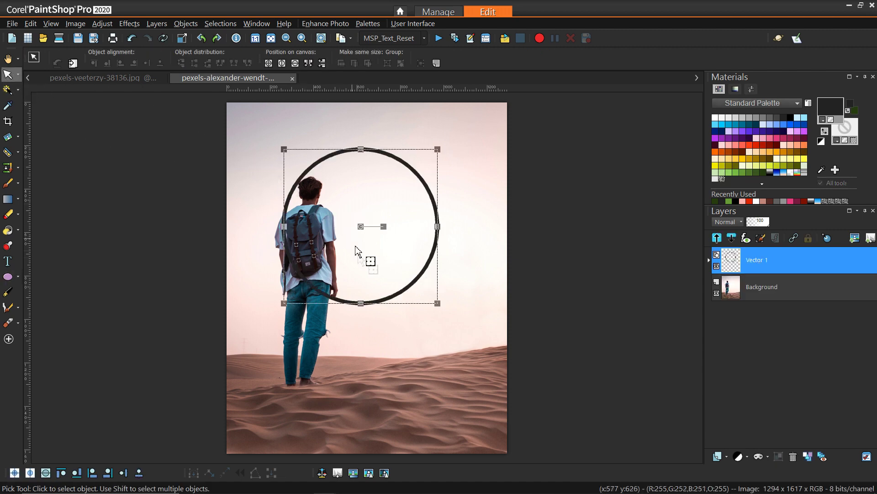
{"action": "left_click_drag", "start_coordinate": [361, 226], "coordinate": [382, 234]}
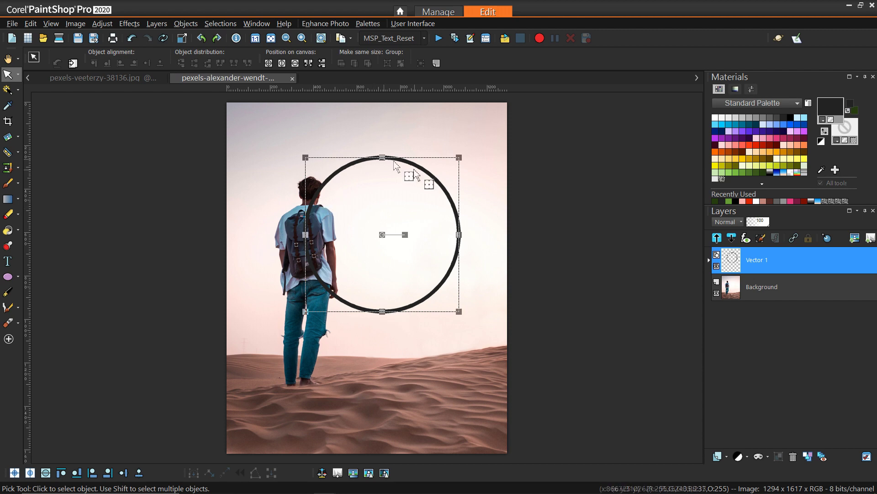
{"action": "left_click_drag", "start_coordinate": [382, 235], "coordinate": [379, 235]}
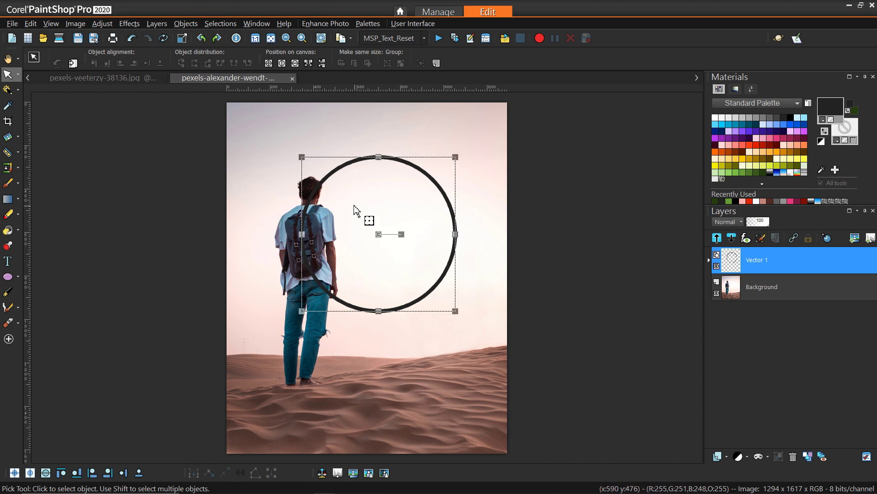
{"action": "left_click", "coordinate": [268, 64]}
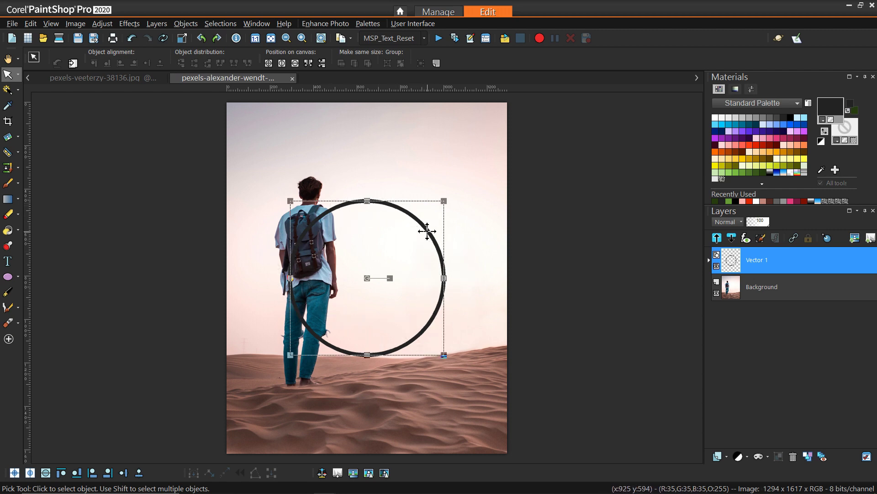
{"action": "left_click", "coordinate": [8, 58]}
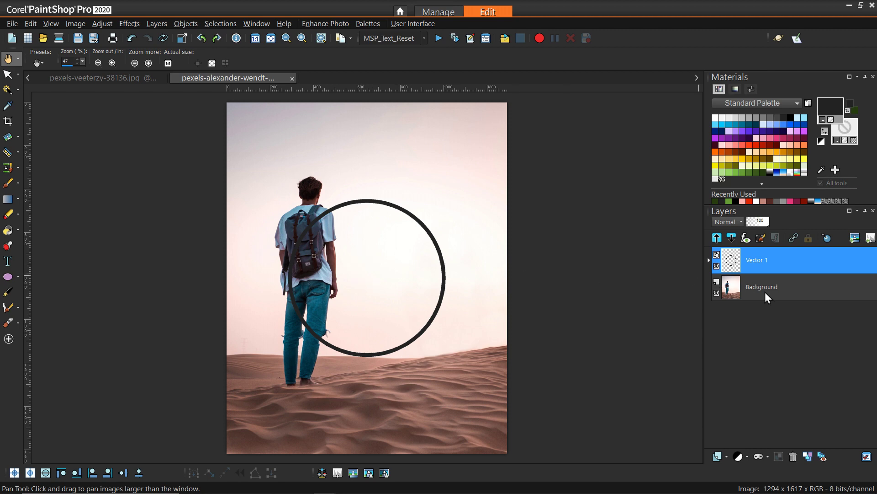
Copy the visible layers merged and paste the result as a new layer
{"action": "right_click", "coordinate": [362, 234]}
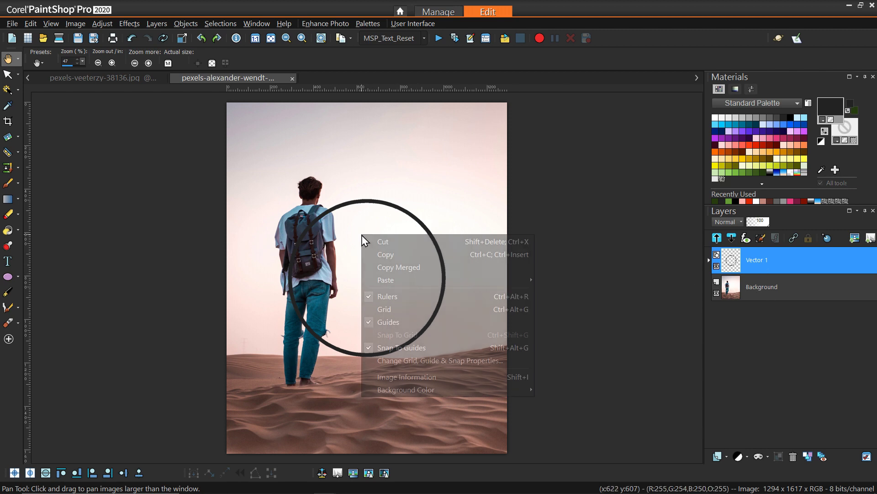
{"action": "left_click", "coordinate": [387, 267]}
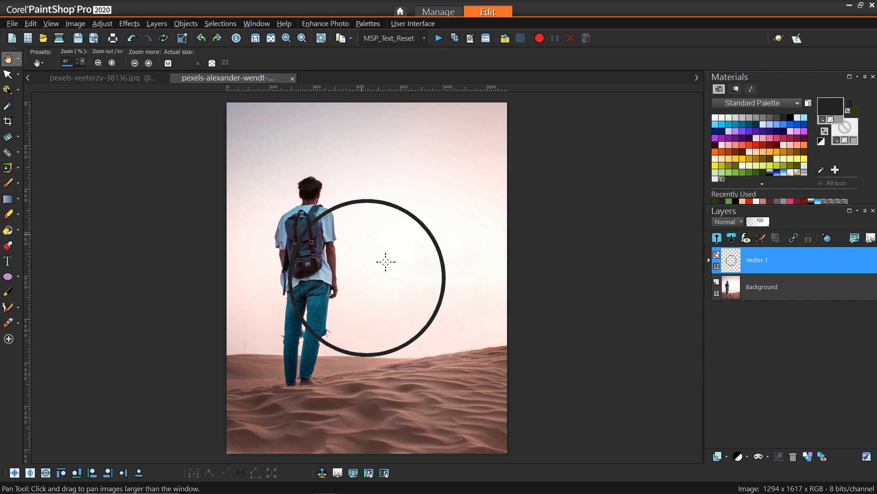
{"action": "right_click", "coordinate": [539, 218]}
{"action": "mouse_move", "coordinate": [567, 265]}
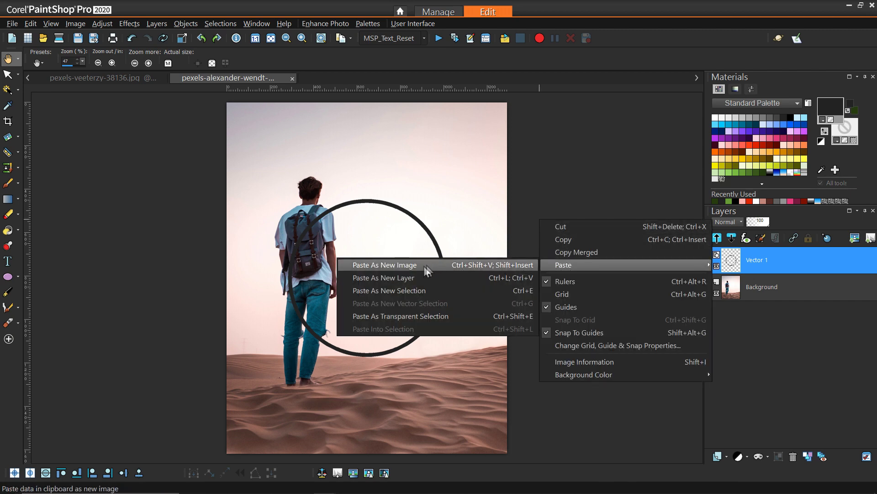
{"action": "left_click", "coordinate": [419, 279]}
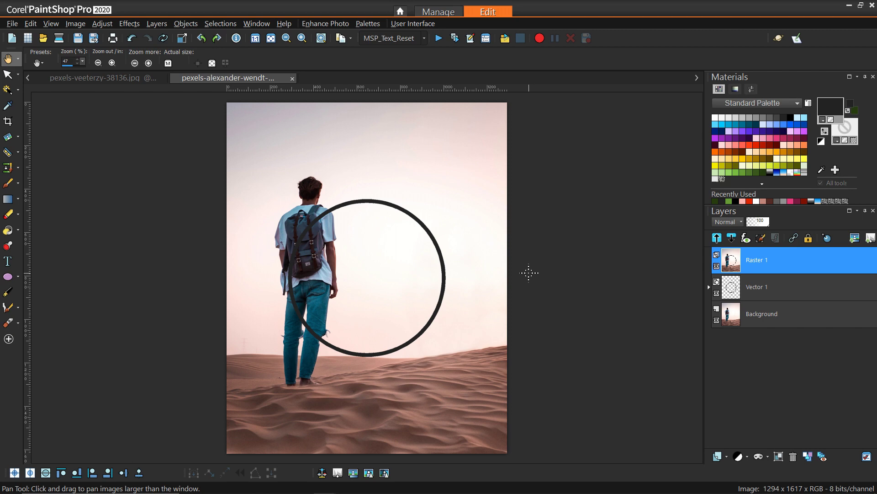
Open the pasted layer in the ParticleShop plugin and choose the Cluster brush from the Spaced Out pack
{"action": "left_click", "coordinate": [126, 24]}
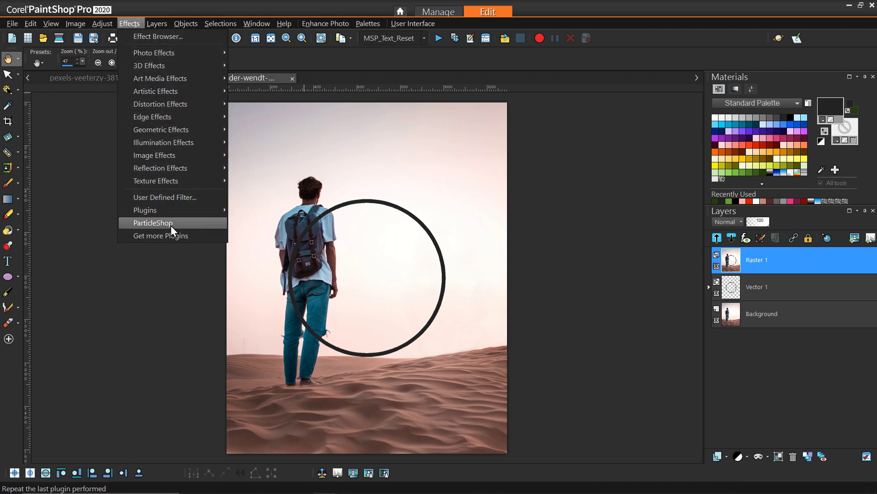
{"action": "mouse_move", "coordinate": [171, 212]}
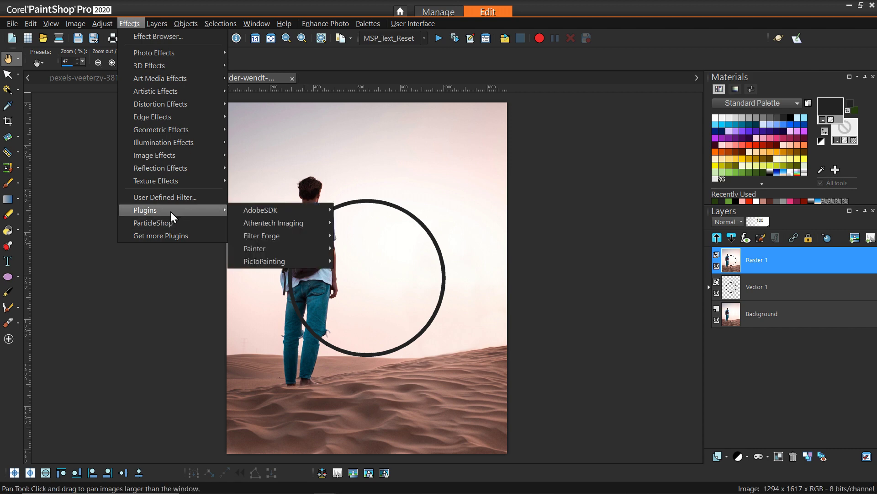
{"action": "mouse_move", "coordinate": [256, 249]}
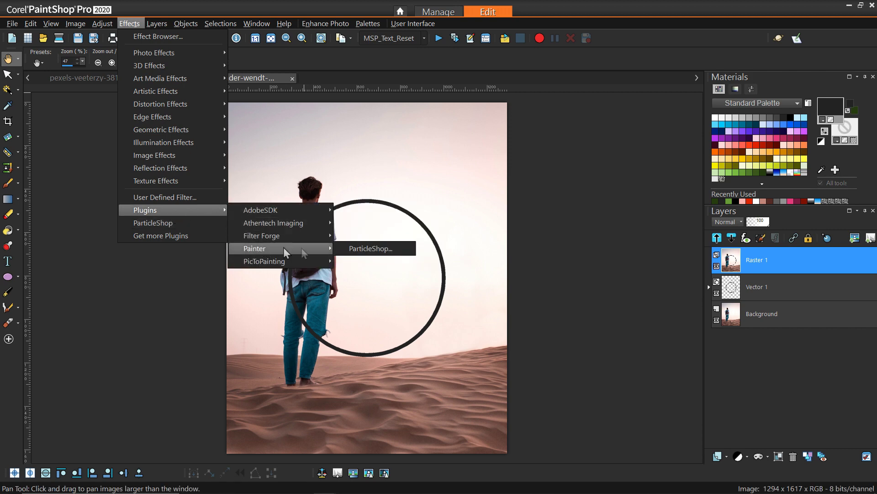
{"action": "left_click", "coordinate": [377, 252]}
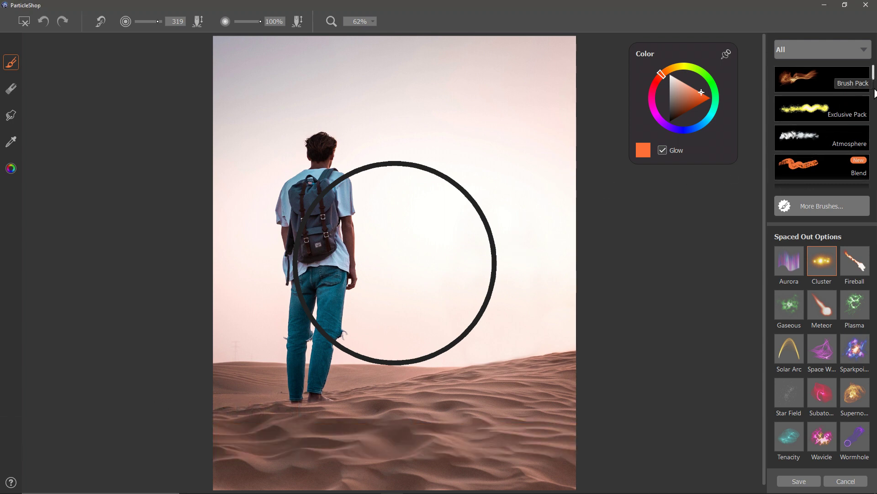
{"action": "left_click", "coordinate": [850, 81]}
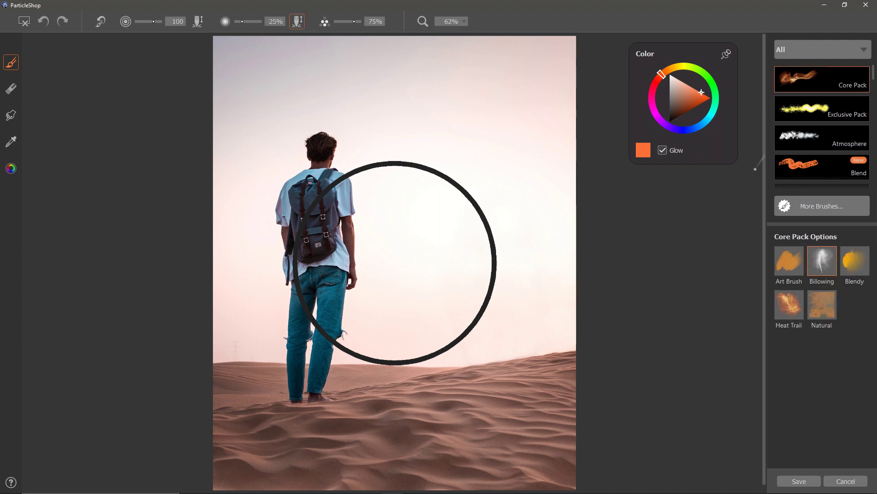
{"action": "left_click_drag", "start_coordinate": [874, 73], "coordinate": [873, 161]}
{"action": "left_click", "coordinate": [849, 117]}
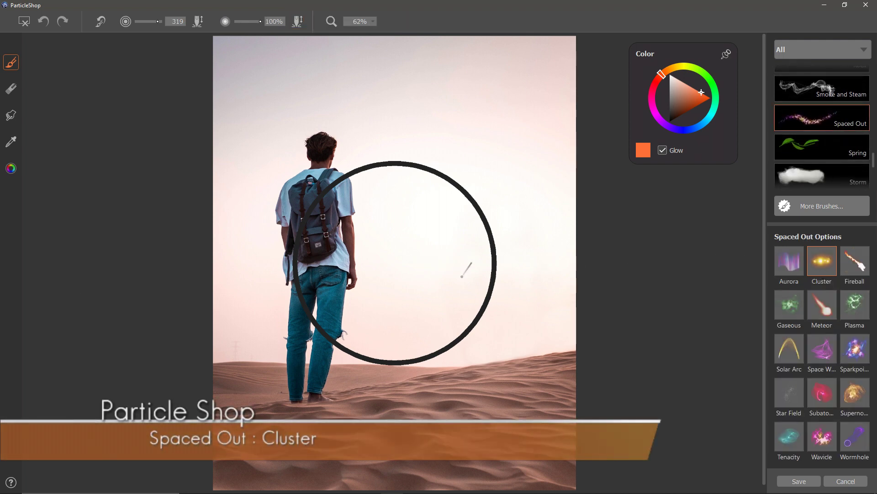
Try a size 319 Cluster stroke on the right edge of the circle and undo it
{"action": "left_click_drag", "start_coordinate": [395, 263], "coordinate": [395, 263]}
{"action": "scroll", "coordinate": [395, 263], "scroll_direction": "up", "scroll_amount": 2}
{"action": "scroll", "coordinate": [395, 263], "scroll_direction": "up", "scroll_amount": 2}
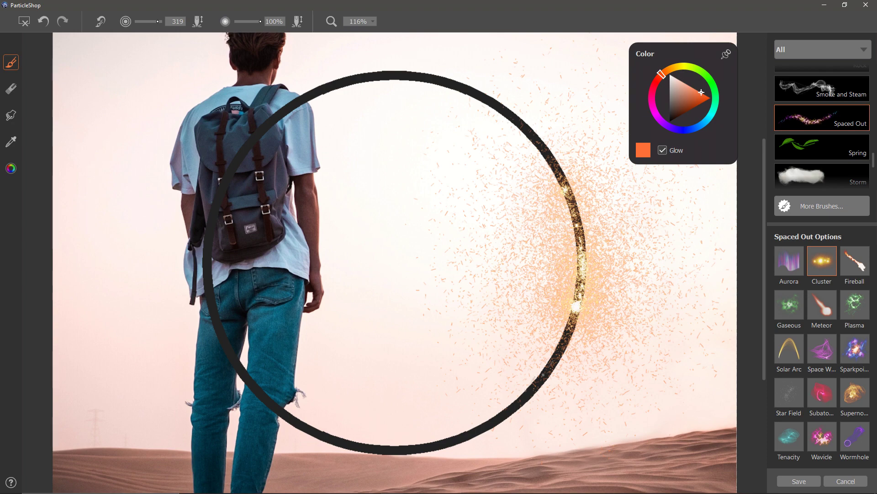
{"action": "key", "text": "ctrl+z"}
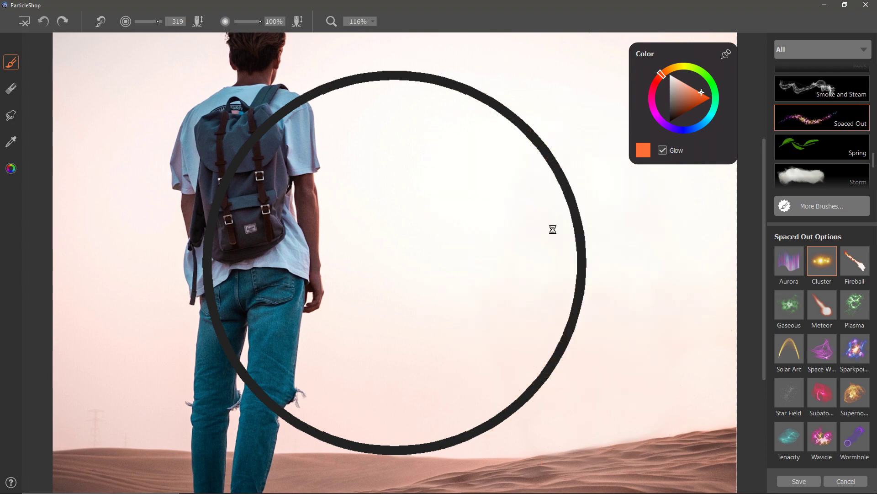
Try Cluster particles around the inside of the circle with brush sizes 319 and 459, and undo all of these strokes
{"action": "scroll", "coordinate": [552, 228], "scroll_direction": "down", "scroll_amount": 2}
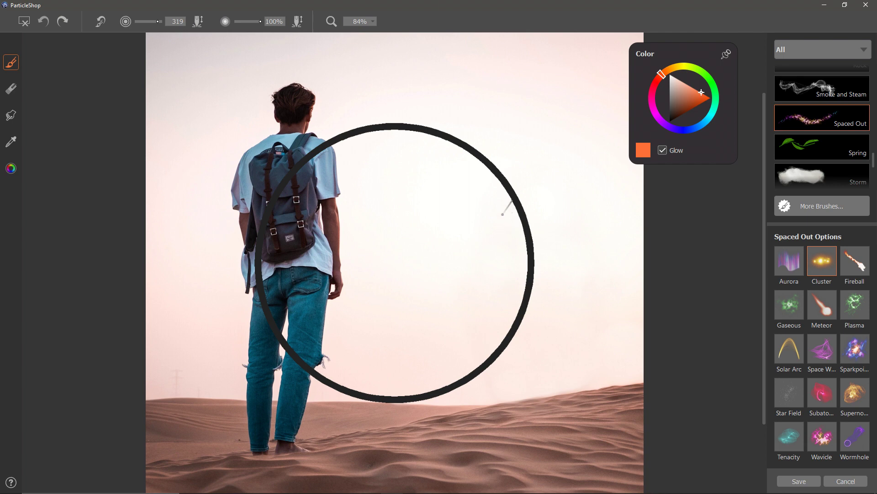
{"action": "left_click", "coordinate": [503, 214]}
{"action": "left_click", "coordinate": [515, 246]}
{"action": "left_click", "coordinate": [506, 293]}
{"action": "left_click", "coordinate": [479, 335]}
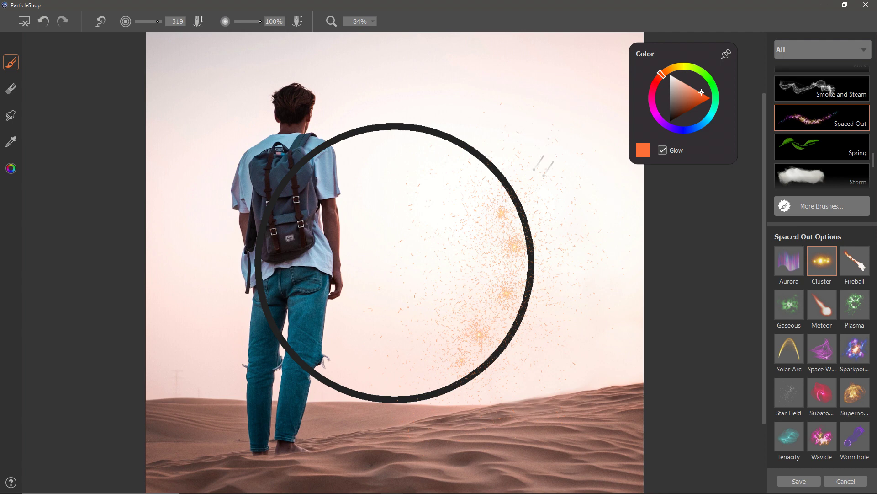
{"action": "left_click", "coordinate": [474, 177]}
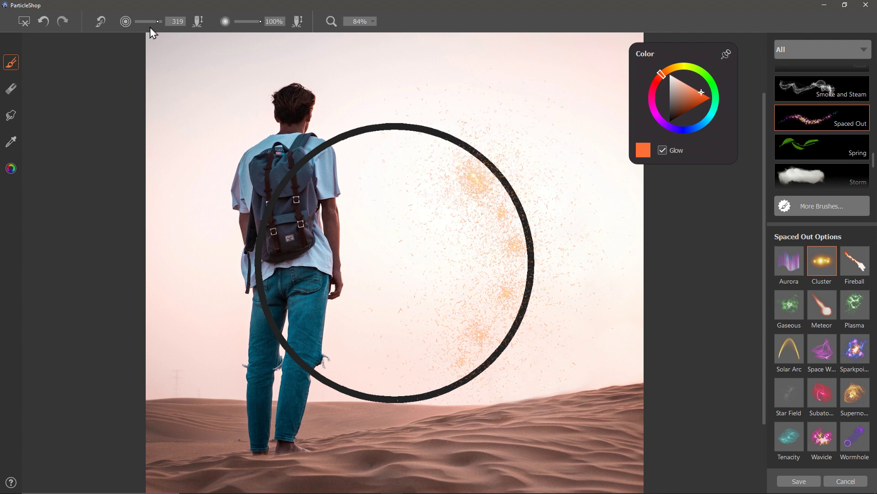
{"action": "left_click_drag", "start_coordinate": [158, 21], "coordinate": [160, 22]}
{"action": "mouse_move", "coordinate": [437, 161]}
{"action": "left_mouse_down"}
{"action": "mouse_move", "coordinate": [370, 150]}
{"action": "mouse_move", "coordinate": [401, 153]}
{"action": "mouse_move", "coordinate": [401, 165]}
{"action": "mouse_move", "coordinate": [342, 169]}
{"action": "left_mouse_up"}
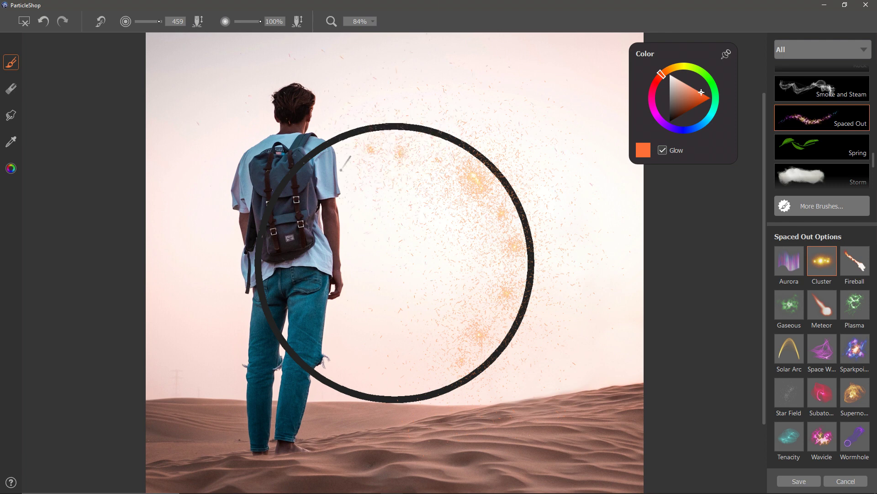
{"action": "mouse_move", "coordinate": [299, 213]}
{"action": "left_mouse_down"}
{"action": "mouse_move", "coordinate": [288, 240]}
{"action": "mouse_move", "coordinate": [388, 348]}
{"action": "left_mouse_up"}
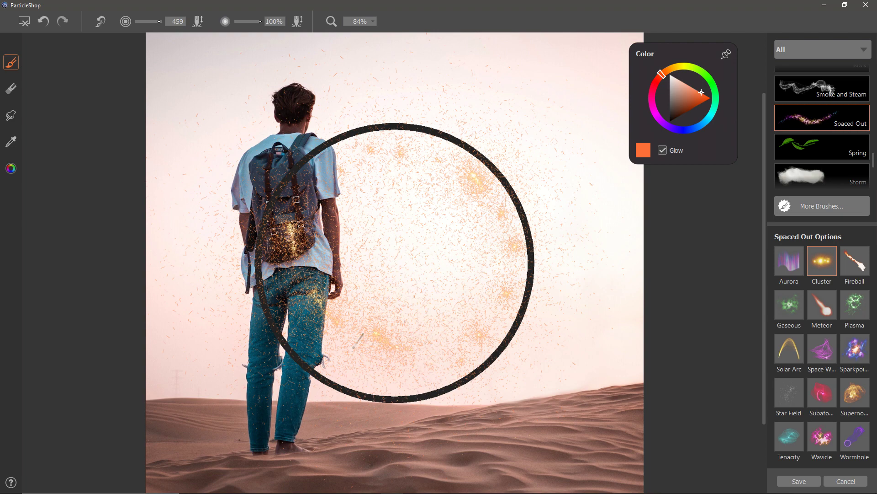
{"action": "mouse_move", "coordinate": [326, 336]}
{"action": "left_mouse_down"}
{"action": "mouse_move", "coordinate": [409, 366]}
{"action": "mouse_move", "coordinate": [453, 352]}
{"action": "mouse_move", "coordinate": [483, 328]}
{"action": "mouse_move", "coordinate": [507, 270]}
{"action": "mouse_move", "coordinate": [504, 251]}
{"action": "left_mouse_up"}
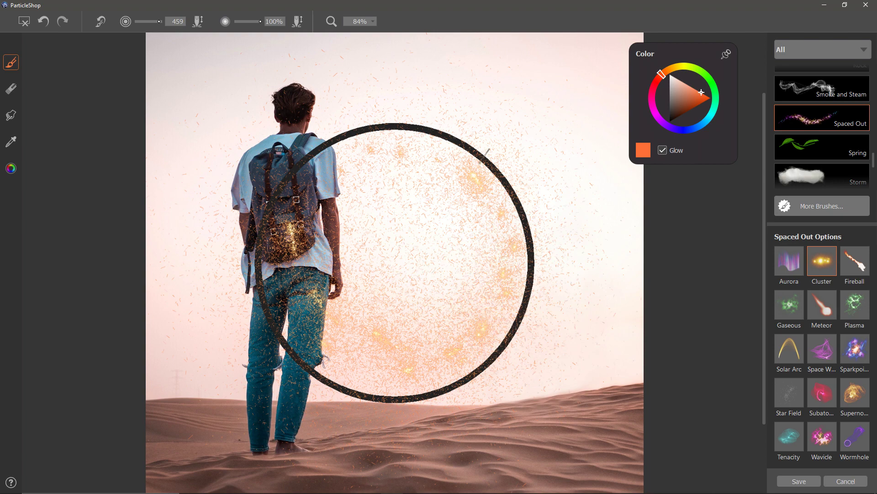
{"action": "mouse_move", "coordinate": [438, 154]}
{"action": "left_mouse_down"}
{"action": "mouse_move", "coordinate": [336, 146]}
{"action": "mouse_move", "coordinate": [351, 187]}
{"action": "mouse_move", "coordinate": [325, 218]}
{"action": "mouse_move", "coordinate": [311, 288]}
{"action": "mouse_move", "coordinate": [340, 342]}
{"action": "left_mouse_up"}
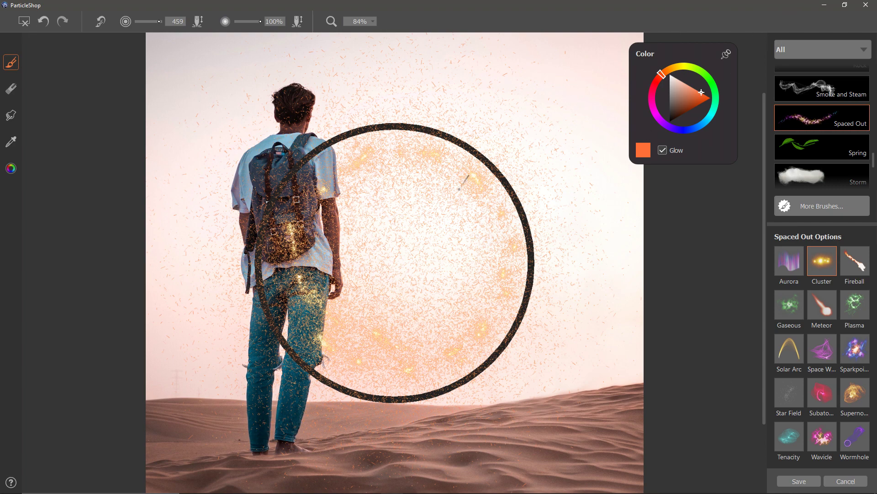
{"action": "key", "text": "ctrl+z"}
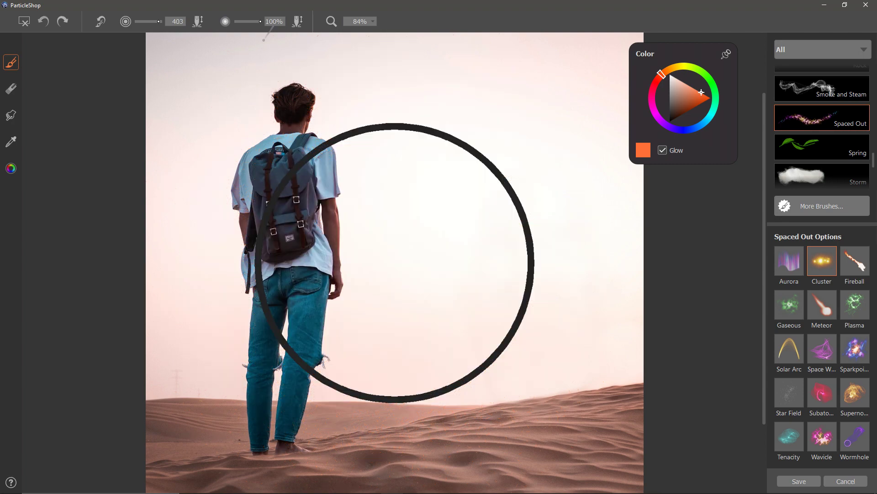
Paint orange glowing Cluster particles around the inside of the circle with brush sizes 281 and 403, and save only the brushstrokes
{"action": "mouse_move", "coordinate": [454, 176]}
{"action": "left_mouse_down"}
{"action": "mouse_move", "coordinate": [485, 205]}
{"action": "mouse_move", "coordinate": [455, 155]}
{"action": "mouse_move", "coordinate": [413, 146]}
{"action": "mouse_move", "coordinate": [496, 281]}
{"action": "mouse_move", "coordinate": [374, 356]}
{"action": "mouse_move", "coordinate": [284, 228]}
{"action": "mouse_move", "coordinate": [288, 288]}
{"action": "mouse_move", "coordinate": [320, 341]}
{"action": "left_mouse_up"}
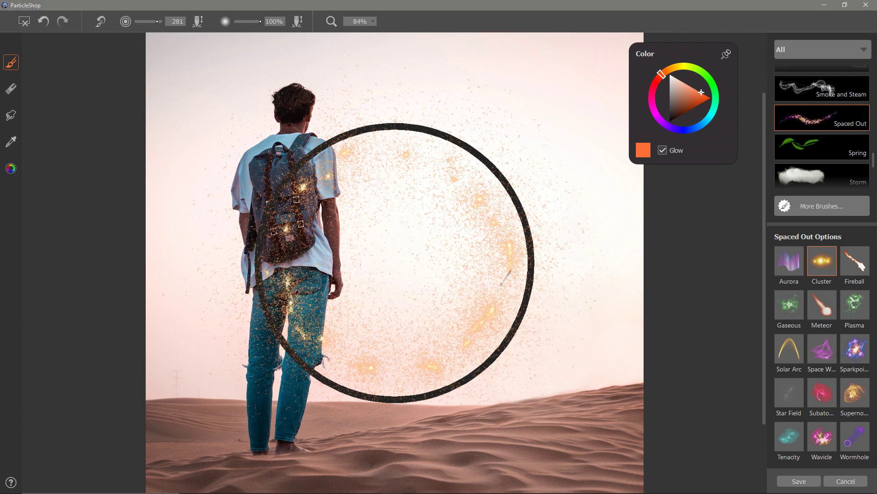
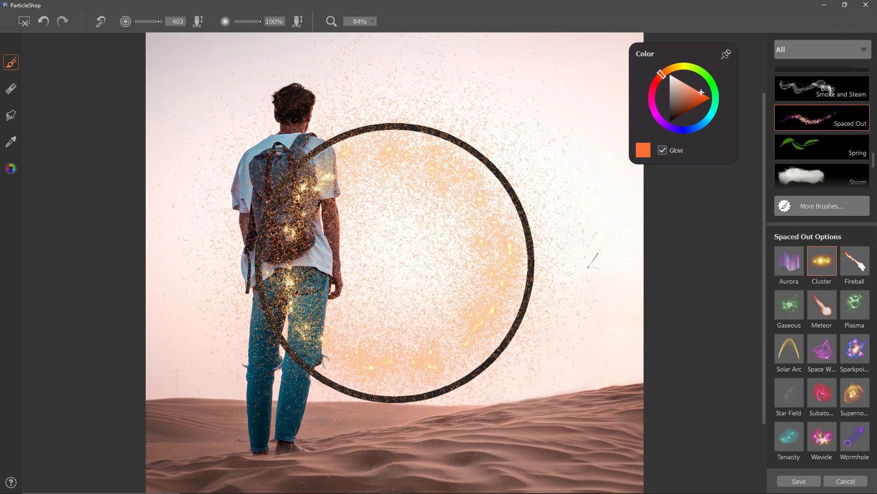
{"action": "left_click", "coordinate": [799, 481]}
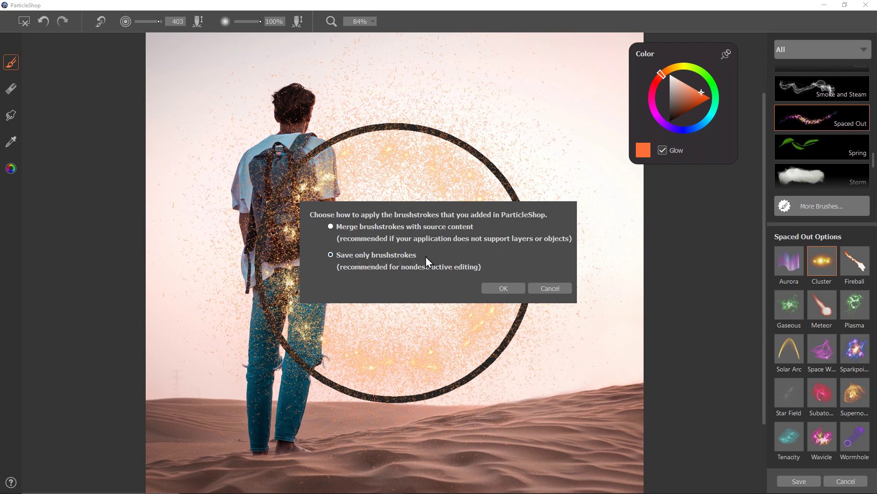
{"action": "left_click", "coordinate": [503, 287]}
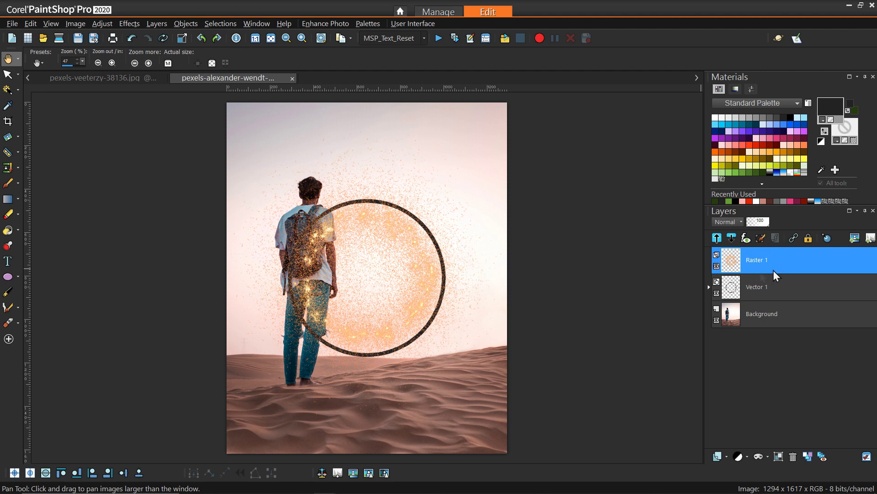
Hide the Vector 1 layer that holds the reference circle
{"action": "mouse_move", "coordinate": [745, 269]}
{"action": "mouse_move", "coordinate": [753, 292]}
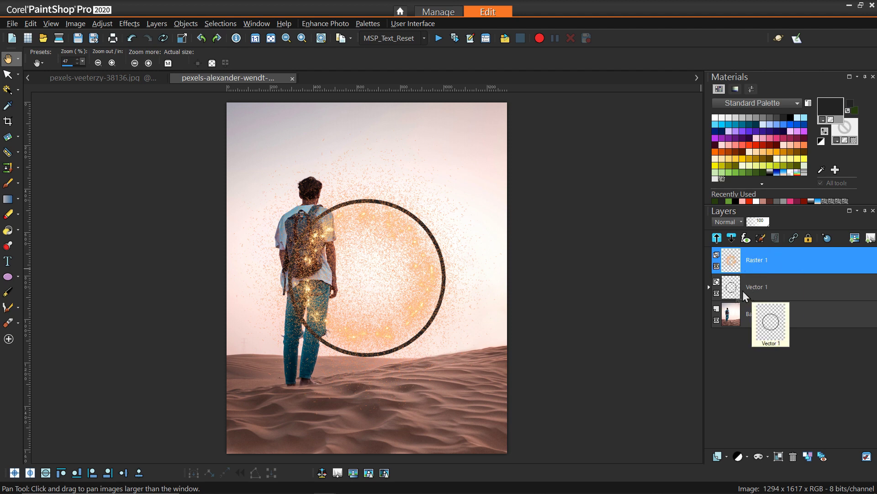
{"action": "left_click", "coordinate": [717, 293]}
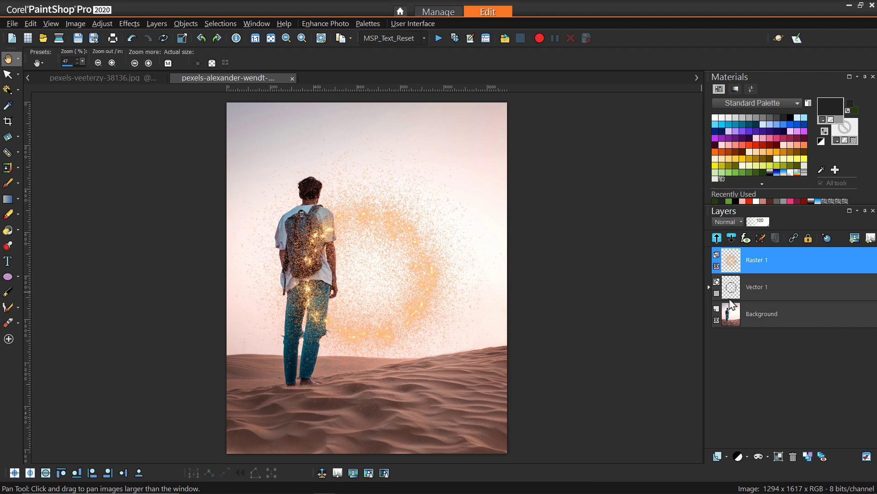
Show the Vector 1 layer and add a Show All mask to the Raster 1 particle layer
{"action": "left_click", "coordinate": [716, 293]}
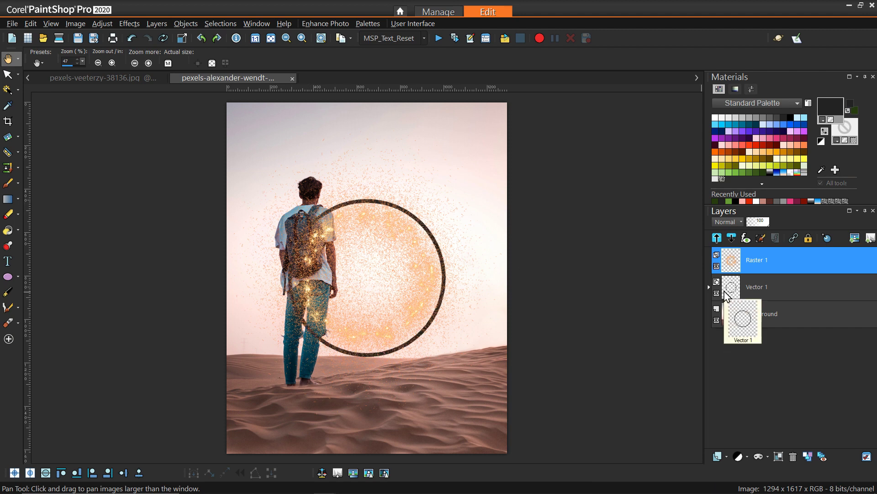
{"action": "left_click", "coordinate": [768, 457]}
{"action": "left_click", "coordinate": [767, 456]}
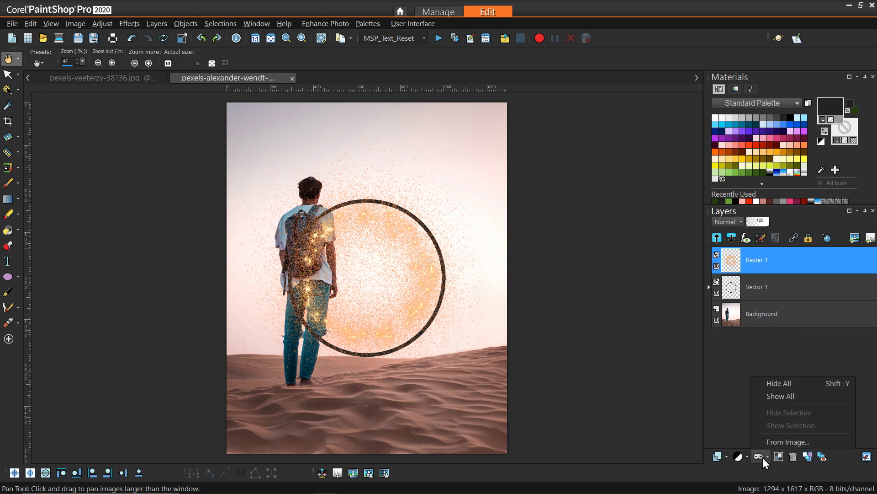
{"action": "left_click", "coordinate": [776, 396]}
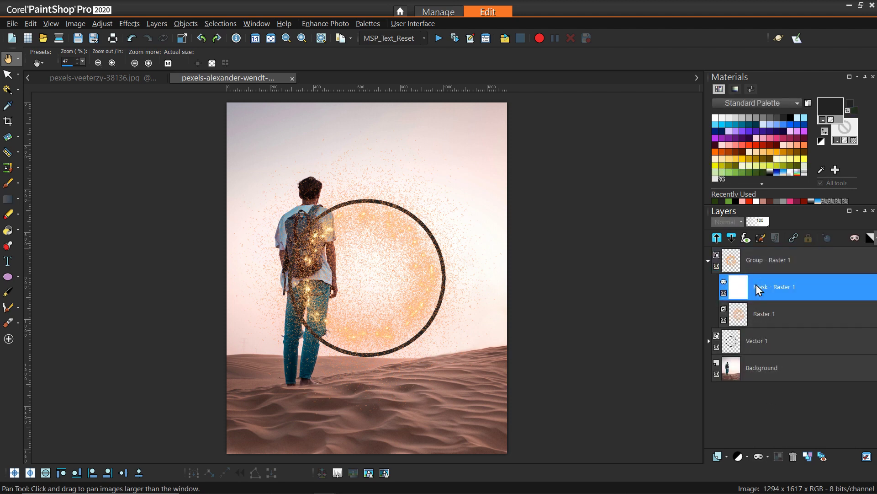
Set the foreground to black and prepare the Paint Brush with the Default preset, size 177 and a lower hardness
{"action": "right_click", "coordinate": [831, 107]}
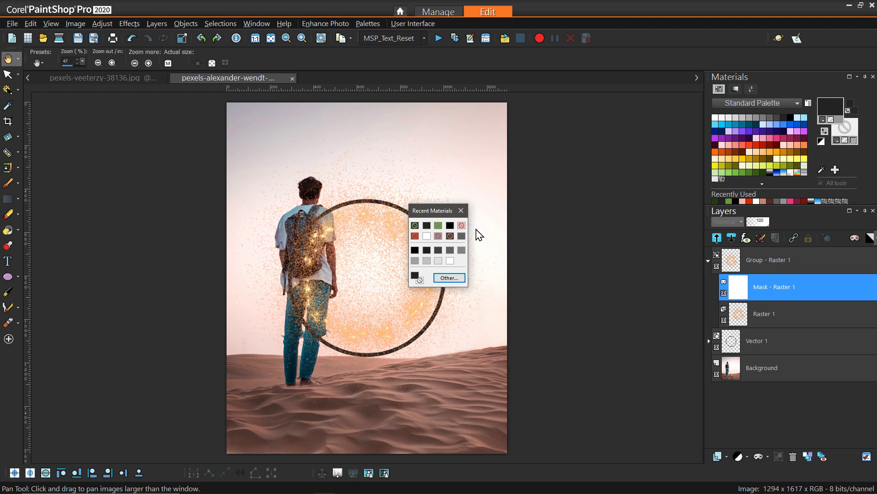
{"action": "left_click", "coordinate": [451, 226]}
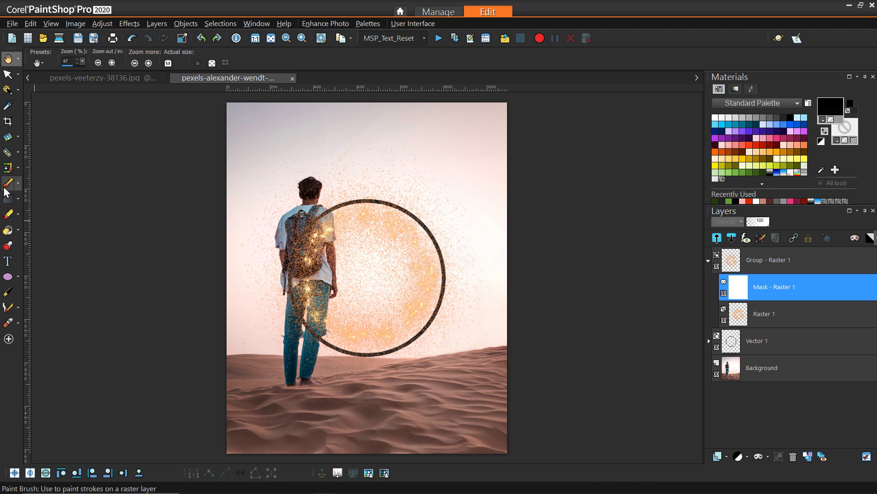
{"action": "key", "text": "b"}
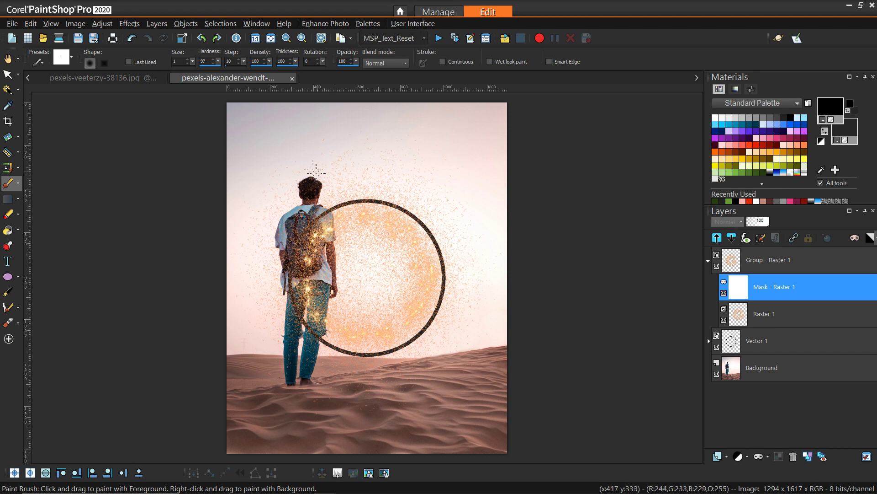
{"action": "left_click", "coordinate": [70, 59]}
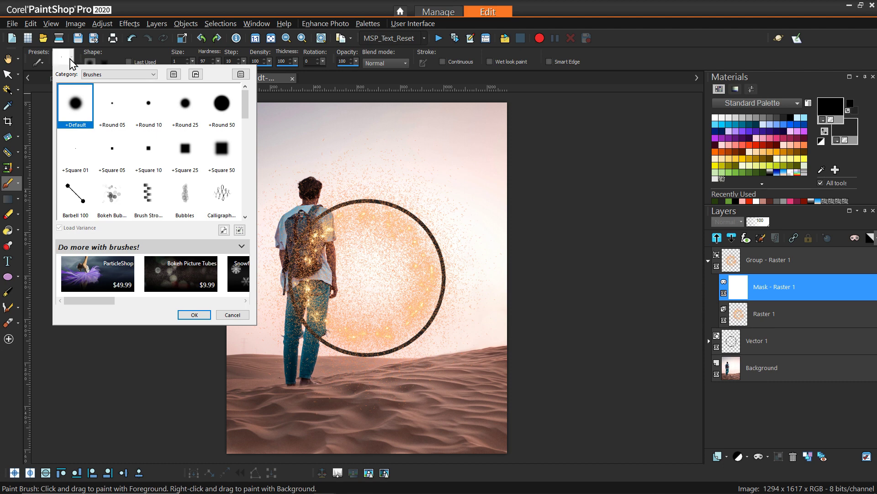
{"action": "double_click", "coordinate": [76, 104]}
{"action": "left_click", "coordinate": [192, 62]}
{"action": "left_click_drag", "start_coordinate": [197, 68], "coordinate": [215, 86]}
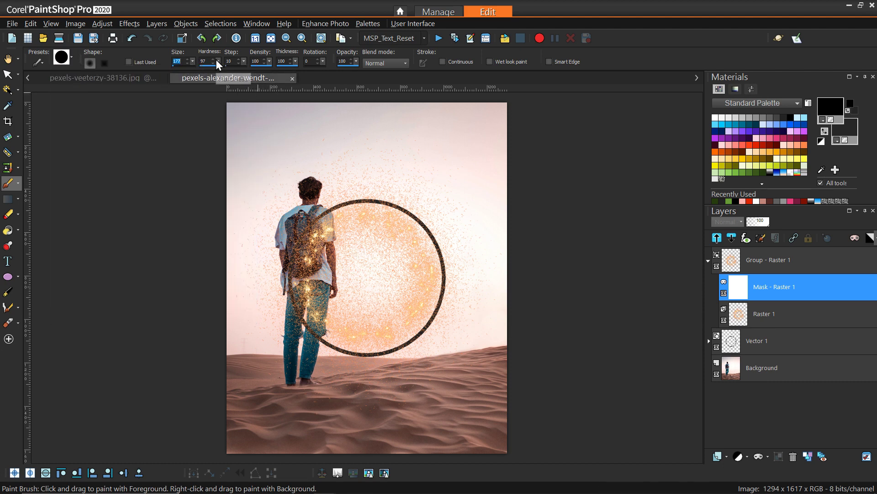
{"action": "left_click_drag", "start_coordinate": [218, 61], "coordinate": [213, 61]}
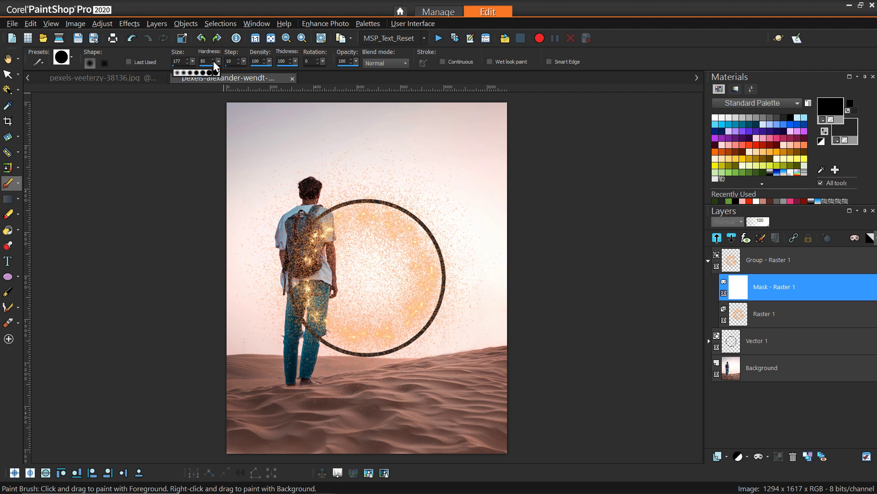
Paint black on the Raster 1 mask to hide all particles inside the reference circle
{"action": "scroll", "coordinate": [355, 258], "scroll_direction": "up", "scroll_amount": 1}
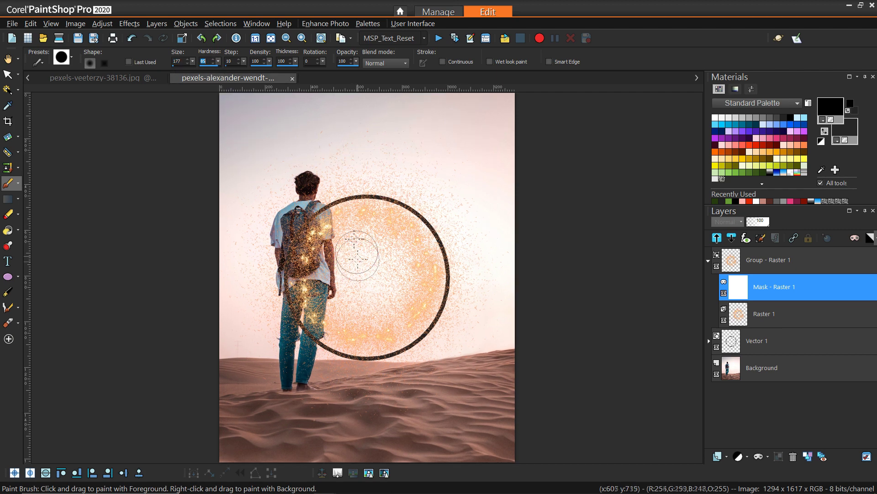
{"action": "left_click", "coordinate": [358, 231]}
{"action": "mouse_move", "coordinate": [374, 259]}
{"action": "left_mouse_down"}
{"action": "mouse_move", "coordinate": [392, 290]}
{"action": "mouse_move", "coordinate": [378, 260]}
{"action": "mouse_move", "coordinate": [374, 289]}
{"action": "left_mouse_up"}
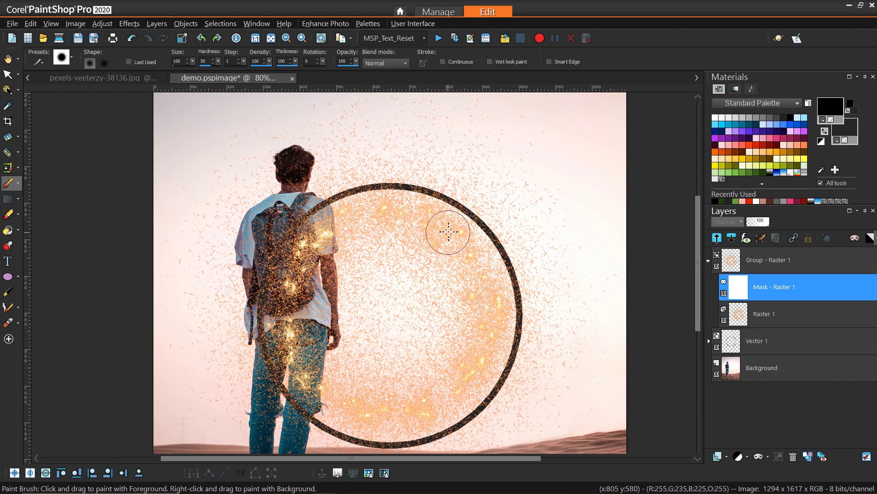
{"action": "mouse_move", "coordinate": [432, 222]}
{"action": "left_mouse_down"}
{"action": "mouse_move", "coordinate": [468, 261]}
{"action": "mouse_move", "coordinate": [454, 233]}
{"action": "mouse_move", "coordinate": [446, 226]}
{"action": "mouse_move", "coordinate": [484, 269]}
{"action": "mouse_move", "coordinate": [477, 256]}
{"action": "mouse_move", "coordinate": [453, 233]}
{"action": "mouse_move", "coordinate": [479, 270]}
{"action": "mouse_move", "coordinate": [492, 313]}
{"action": "mouse_move", "coordinate": [488, 272]}
{"action": "mouse_move", "coordinate": [484, 359]}
{"action": "mouse_move", "coordinate": [457, 398]}
{"action": "mouse_move", "coordinate": [429, 294]}
{"action": "mouse_move", "coordinate": [401, 242]}
{"action": "mouse_move", "coordinate": [436, 222]}
{"action": "mouse_move", "coordinate": [430, 217]}
{"action": "mouse_move", "coordinate": [393, 209]}
{"action": "mouse_move", "coordinate": [327, 232]}
{"action": "mouse_move", "coordinate": [408, 211]}
{"action": "mouse_move", "coordinate": [316, 242]}
{"action": "mouse_move", "coordinate": [287, 300]}
{"action": "mouse_move", "coordinate": [304, 368]}
{"action": "mouse_move", "coordinate": [350, 414]}
{"action": "mouse_move", "coordinate": [420, 418]}
{"action": "mouse_move", "coordinate": [322, 361]}
{"action": "mouse_move", "coordinate": [345, 283]}
{"action": "mouse_move", "coordinate": [402, 320]}
{"action": "mouse_move", "coordinate": [461, 238]}
{"action": "mouse_move", "coordinate": [358, 254]}
{"action": "left_mouse_up"}
{"action": "scroll", "coordinate": [358, 255], "scroll_direction": "down", "scroll_amount": 2}
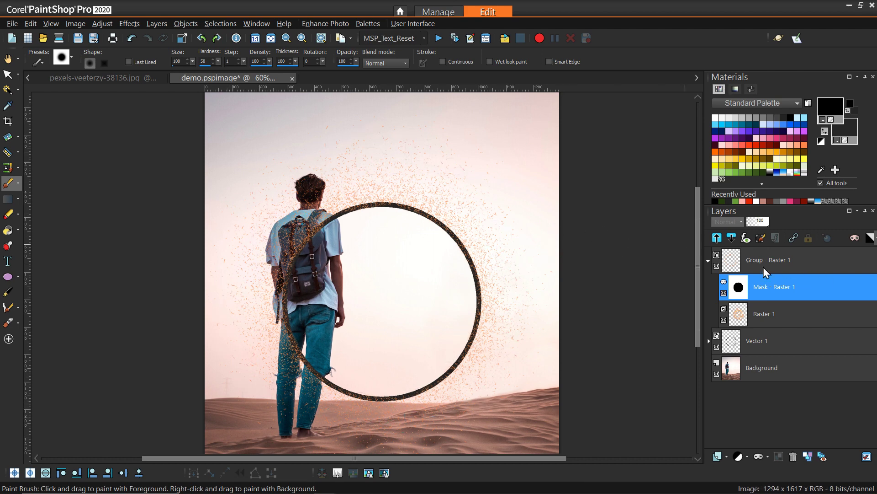
Collapse the Raster 1 group, copy the merged image and paste it as a new layer
{"action": "left_click", "coordinate": [708, 260]}
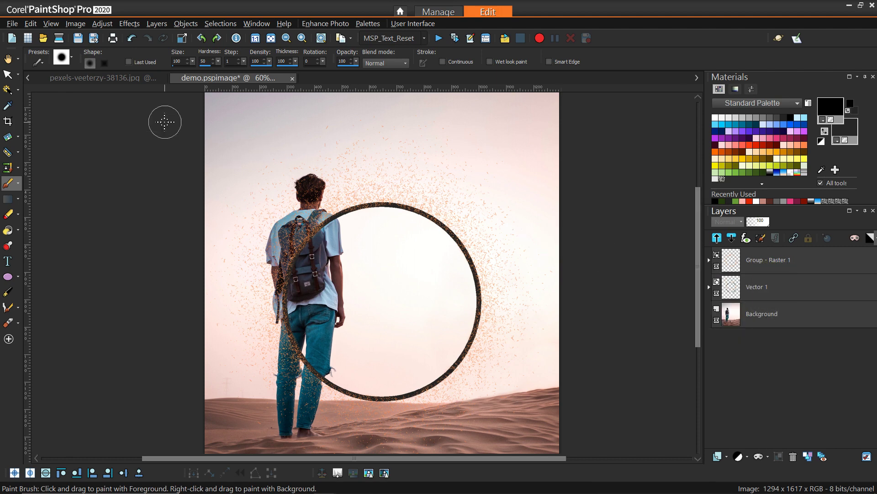
{"action": "left_click", "coordinate": [8, 58]}
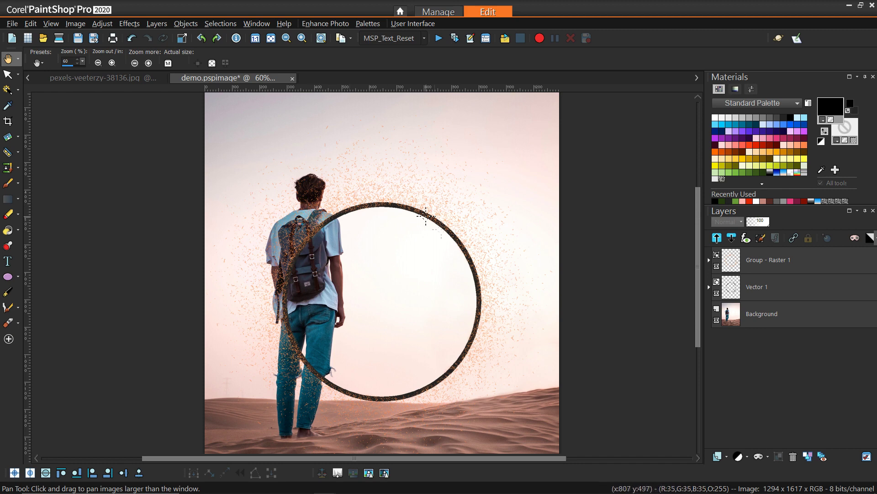
{"action": "right_click", "coordinate": [463, 162]}
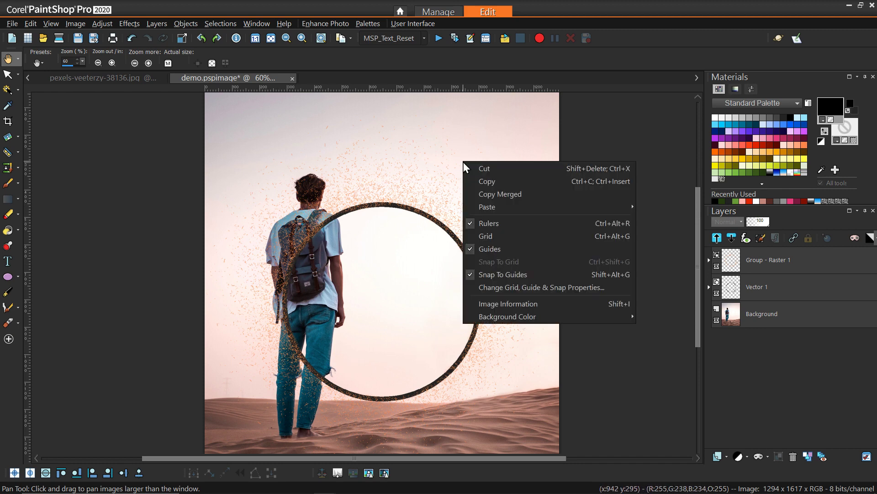
{"action": "left_click", "coordinate": [485, 197]}
{"action": "right_click", "coordinate": [592, 305]}
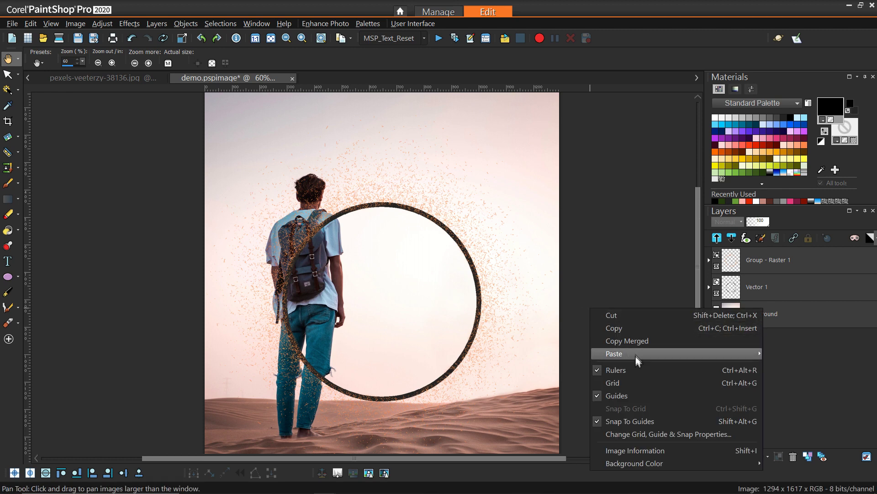
{"action": "mouse_move", "coordinate": [635, 356]}
{"action": "left_click", "coordinate": [502, 366]}
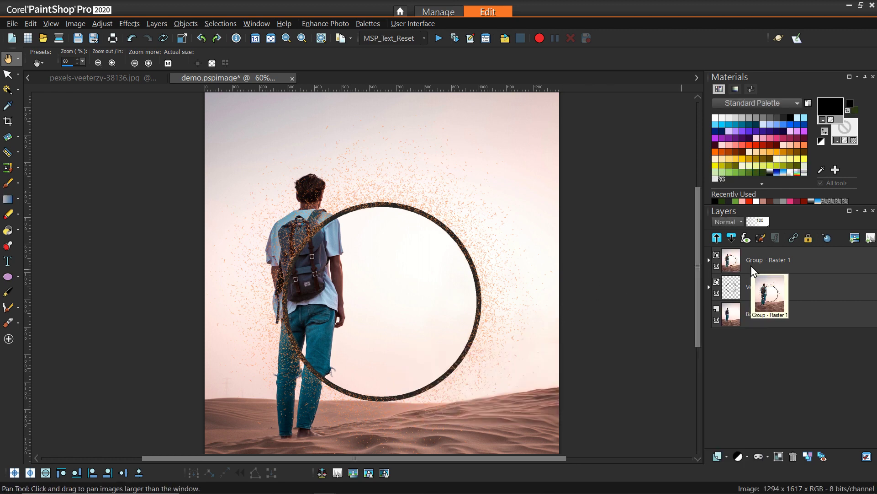
Move the pasted Raster 2 layer out of the Raster 1 group to the top of the layer stack and collapse the group
{"action": "left_click", "coordinate": [708, 260]}
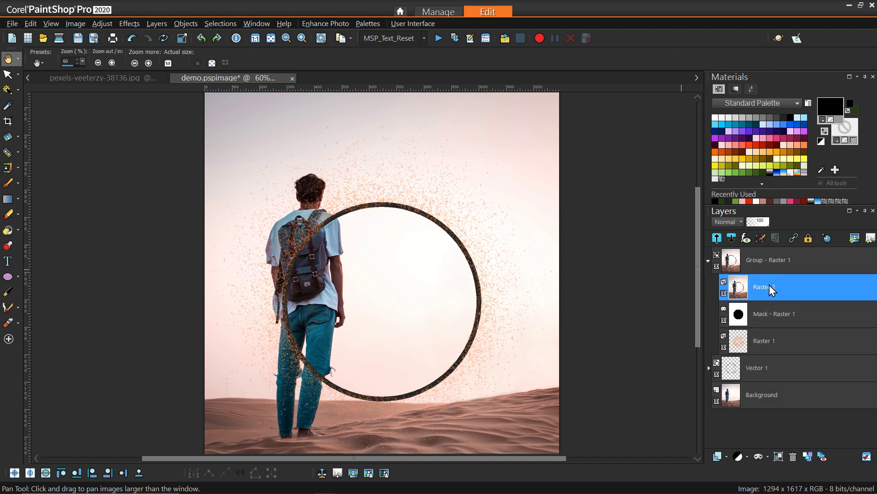
{"action": "left_click_drag", "start_coordinate": [771, 288], "coordinate": [766, 256]}
{"action": "left_click", "coordinate": [708, 288]}
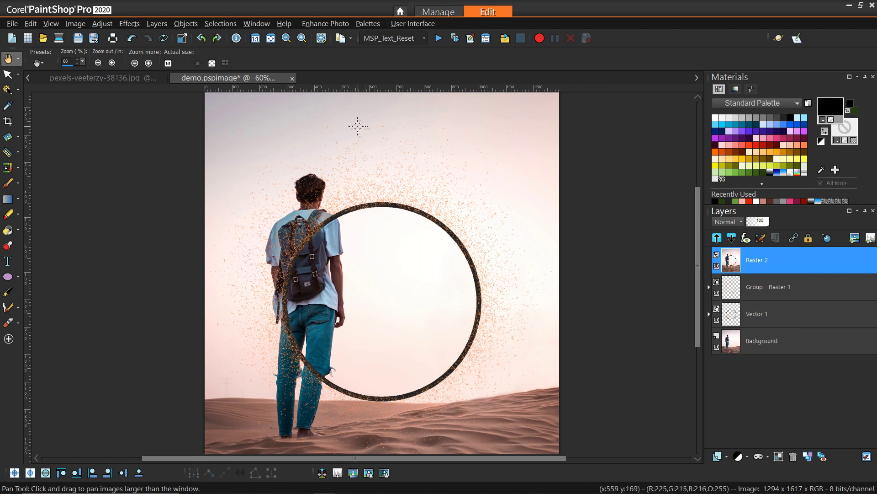
Open the Raster 2 layer in ParticleShop and reduce the Cluster brush size to 172
{"action": "left_click", "coordinate": [129, 23]}
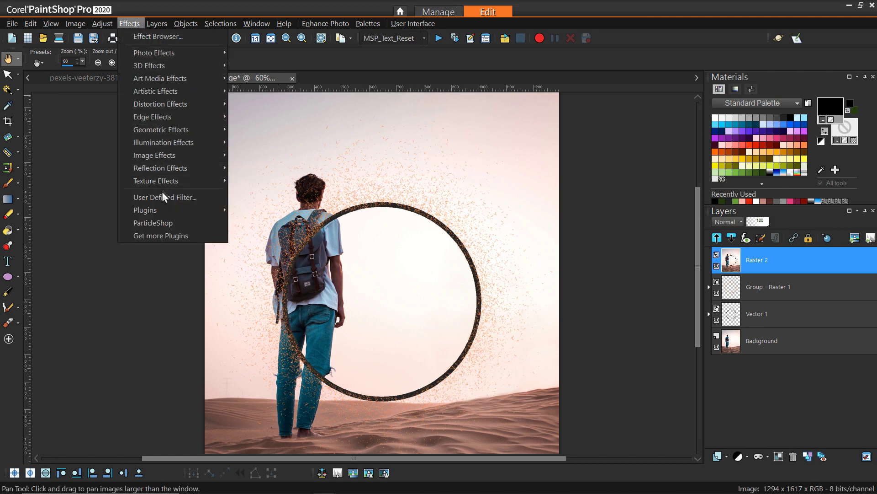
{"action": "left_click", "coordinate": [163, 222]}
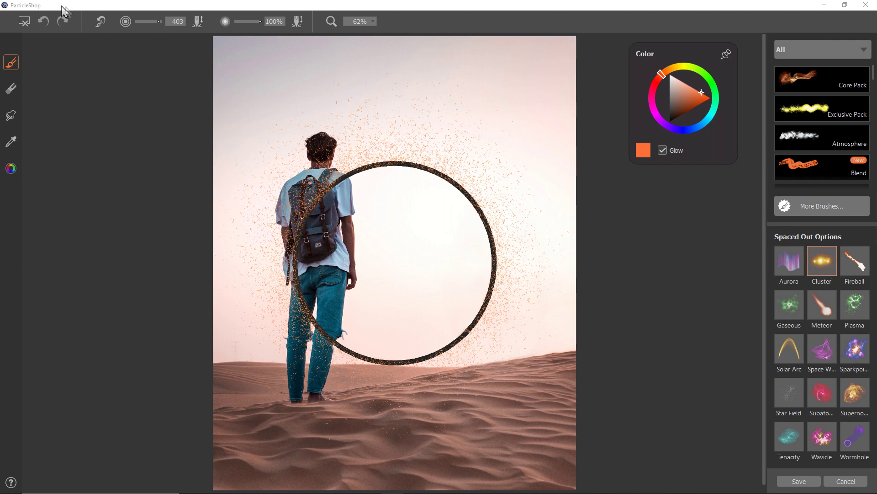
{"action": "left_click_drag", "start_coordinate": [155, 22], "coordinate": [151, 21]}
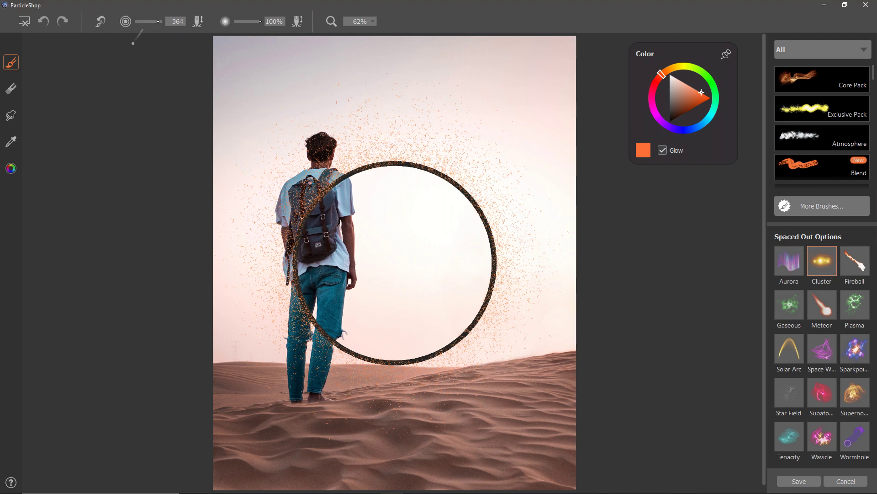
{"action": "left_click", "coordinate": [153, 21]}
Paint orange glowing size 172 Cluster particles along the entire outline of the reference circle
{"action": "left_click_drag", "start_coordinate": [292, 247], "coordinate": [366, 166]}
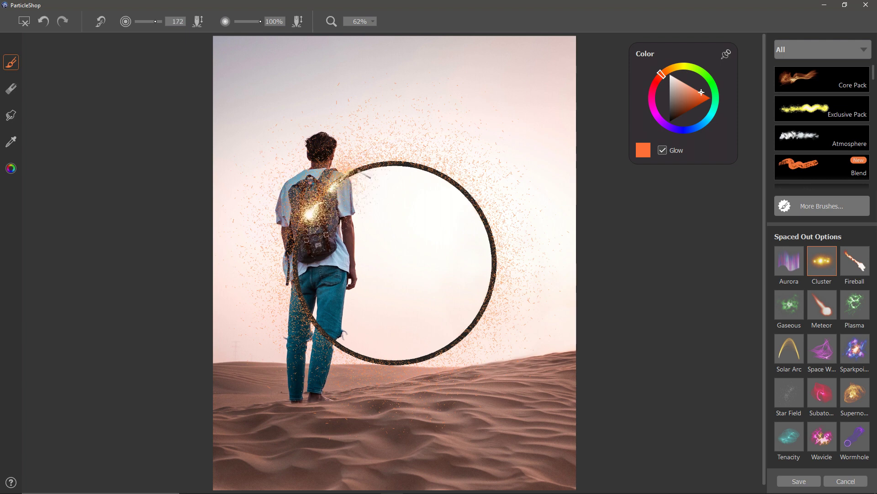
{"action": "mouse_move", "coordinate": [407, 170]}
{"action": "left_mouse_down"}
{"action": "mouse_move", "coordinate": [443, 167]}
{"action": "mouse_move", "coordinate": [493, 224]}
{"action": "mouse_move", "coordinate": [494, 287]}
{"action": "mouse_move", "coordinate": [441, 362]}
{"action": "left_mouse_up"}
{"action": "left_click_drag", "start_coordinate": [501, 273], "coordinate": [494, 293]}
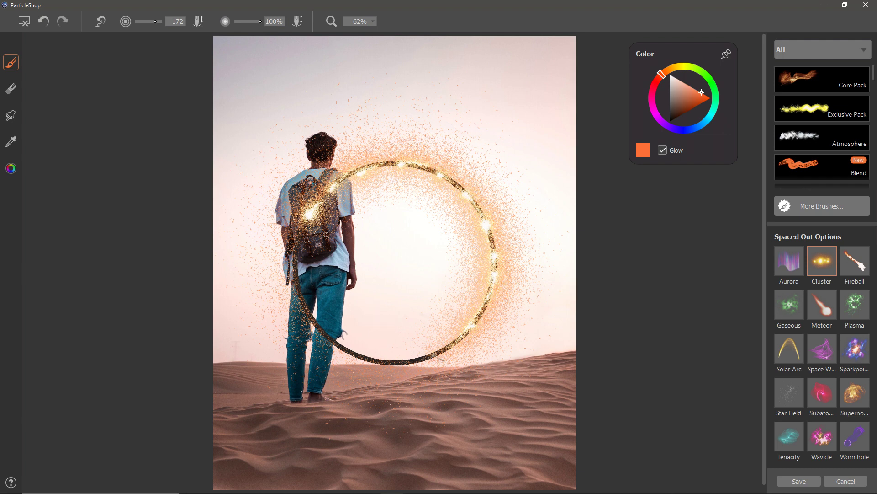
{"action": "mouse_move", "coordinate": [453, 340]}
{"action": "left_mouse_down"}
{"action": "mouse_move", "coordinate": [398, 365]}
{"action": "mouse_move", "coordinate": [333, 341]}
{"action": "mouse_move", "coordinate": [320, 319]}
{"action": "mouse_move", "coordinate": [347, 361]}
{"action": "mouse_move", "coordinate": [371, 359]}
{"action": "mouse_move", "coordinate": [316, 320]}
{"action": "mouse_move", "coordinate": [320, 339]}
{"action": "mouse_move", "coordinate": [306, 292]}
{"action": "mouse_move", "coordinate": [302, 301]}
{"action": "left_mouse_up"}
{"action": "mouse_move", "coordinate": [304, 254]}
{"action": "left_mouse_down"}
{"action": "mouse_move", "coordinate": [297, 244]}
{"action": "mouse_move", "coordinate": [299, 284]}
{"action": "mouse_move", "coordinate": [309, 215]}
{"action": "left_mouse_up"}
{"action": "mouse_move", "coordinate": [380, 170]}
{"action": "left_mouse_down"}
{"action": "mouse_move", "coordinate": [395, 165]}
{"action": "mouse_move", "coordinate": [411, 179]}
{"action": "left_mouse_up"}
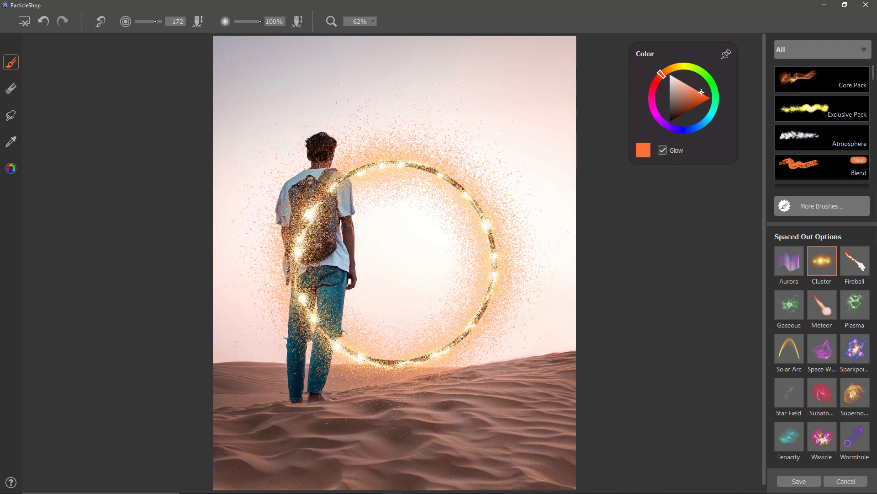
{"action": "left_click_drag", "start_coordinate": [320, 215], "coordinate": [336, 181]}
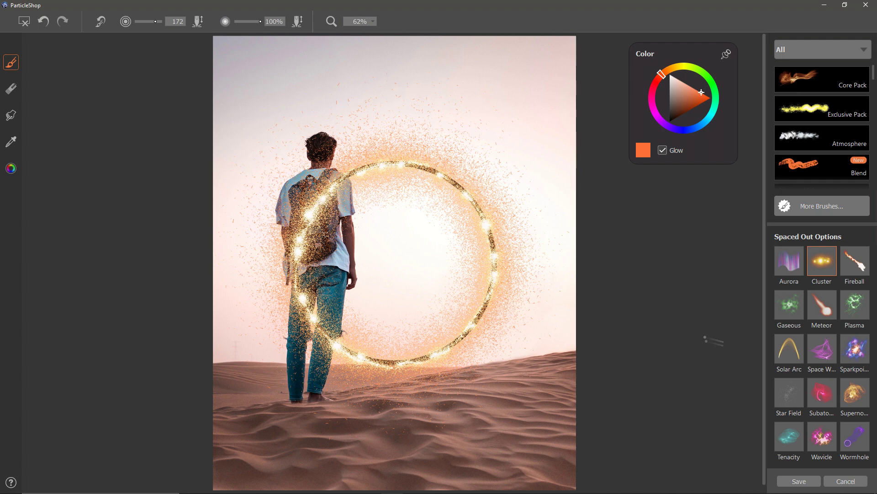
Add denser Cluster strokes along the circle's top and right side, and save only the brushstrokes
{"action": "left_click_drag", "start_coordinate": [480, 203], "coordinate": [485, 224]}
{"action": "left_click_drag", "start_coordinate": [441, 174], "coordinate": [466, 189]}
{"action": "mouse_move", "coordinate": [411, 164]}
{"action": "left_mouse_down"}
{"action": "mouse_move", "coordinate": [501, 235]}
{"action": "mouse_move", "coordinate": [489, 256]}
{"action": "left_mouse_up"}
{"action": "mouse_move", "coordinate": [458, 347]}
{"action": "left_mouse_down"}
{"action": "mouse_move", "coordinate": [498, 313]}
{"action": "mouse_move", "coordinate": [482, 315]}
{"action": "left_mouse_up"}
{"action": "left_click_drag", "start_coordinate": [322, 194], "coordinate": [357, 163]}
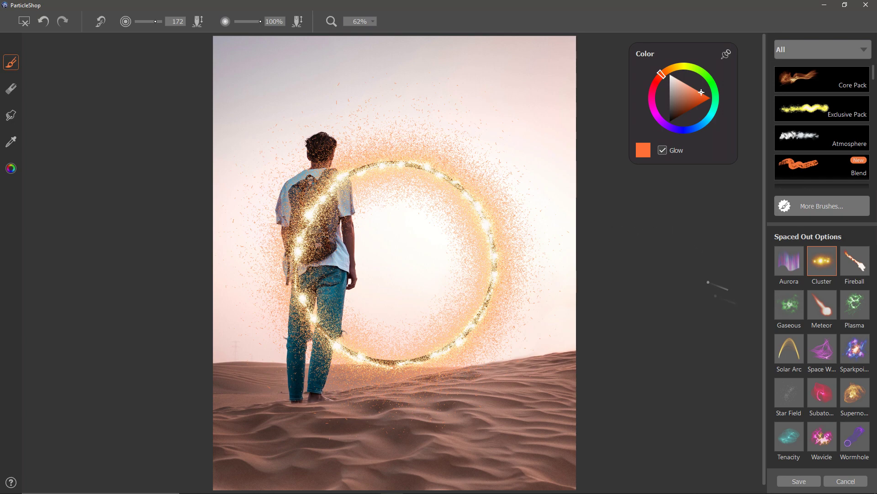
{"action": "left_click", "coordinate": [791, 482]}
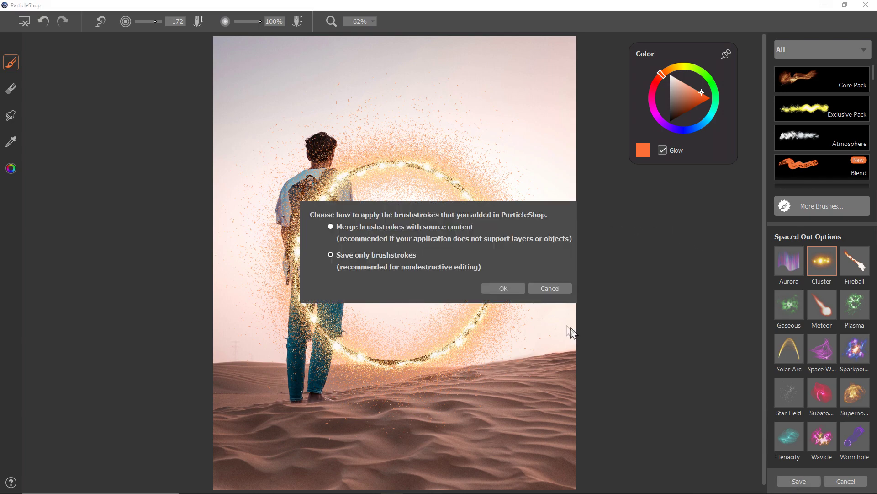
{"action": "left_click", "coordinate": [495, 287]}
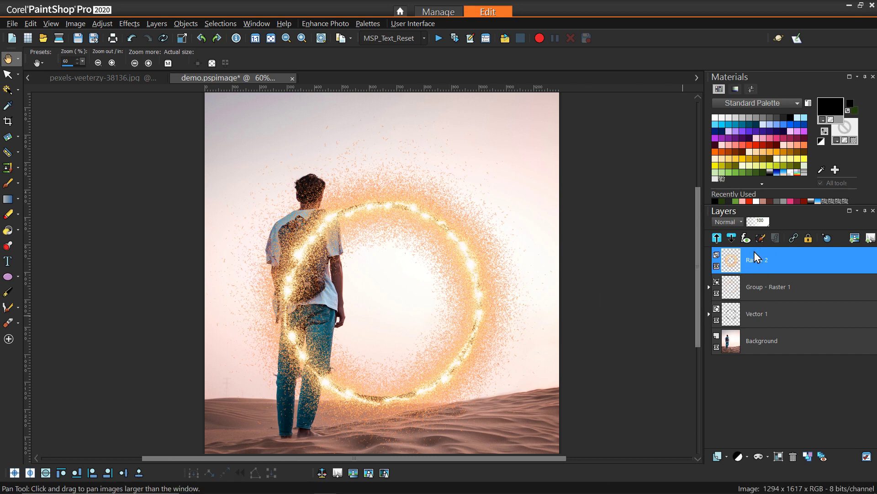
Hide the Vector 1 and Background layers so that only the particle ring is displayed
{"action": "mouse_move", "coordinate": [756, 286]}
{"action": "left_mouse_down"}
{"action": "mouse_move", "coordinate": [754, 261]}
{"action": "mouse_move", "coordinate": [766, 294]}
{"action": "left_mouse_up"}
{"action": "left_click", "coordinate": [717, 320]}
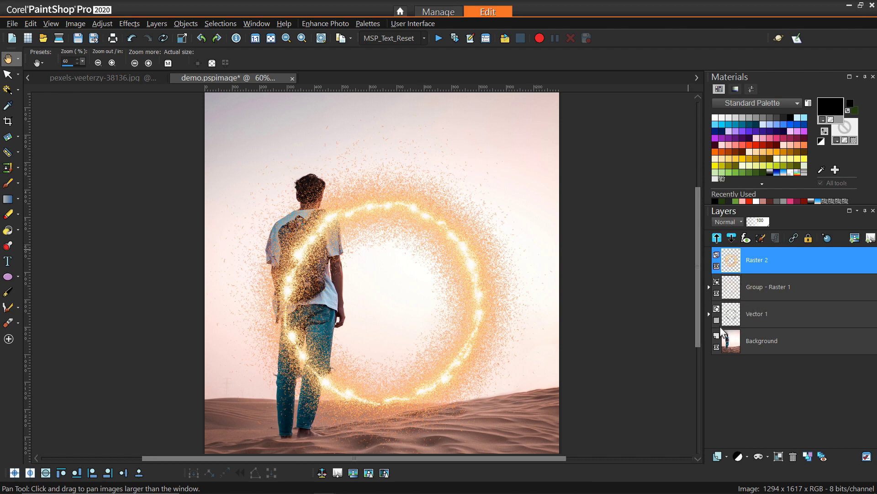
{"action": "left_click", "coordinate": [716, 347]}
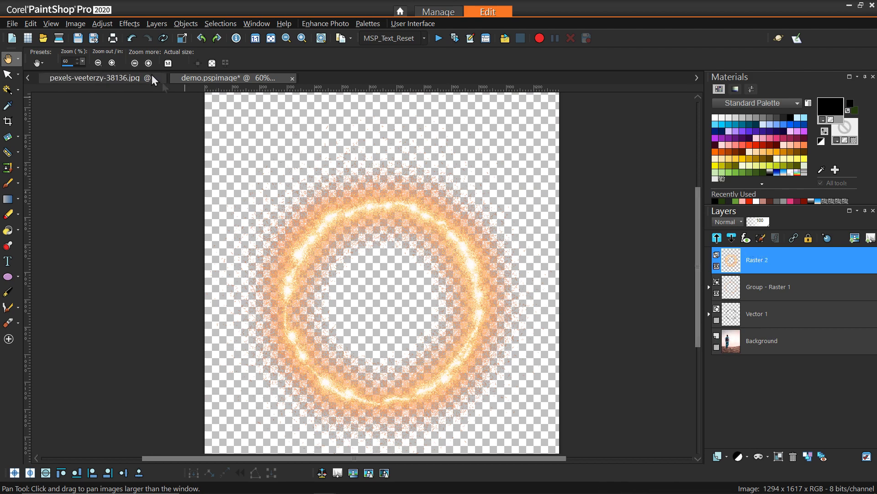
Copy the merged particle ring and paste it as a new layer
{"action": "scroll", "coordinate": [196, 169], "scroll_direction": "down", "scroll_amount": 2}
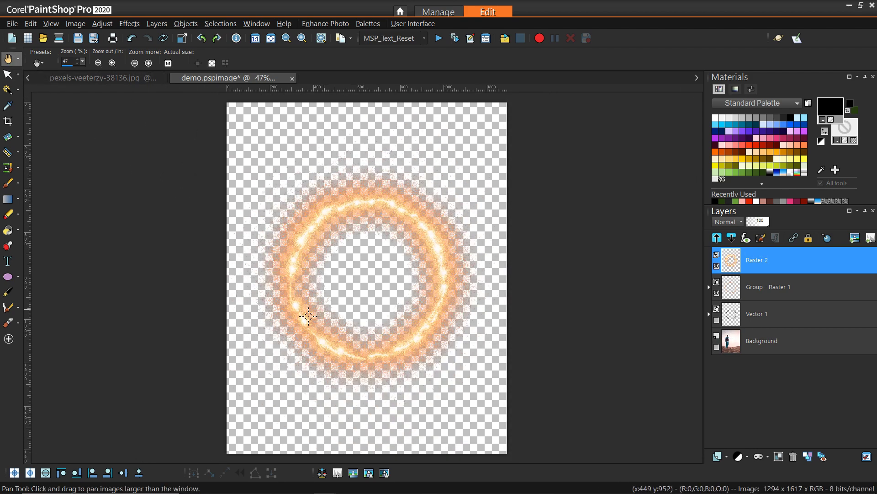
{"action": "right_click", "coordinate": [304, 239]}
{"action": "left_click", "coordinate": [353, 269]}
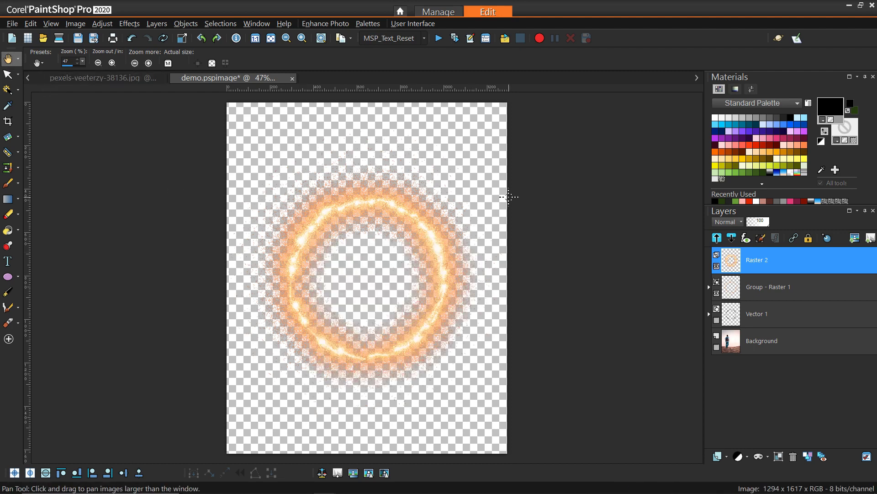
{"action": "right_click", "coordinate": [564, 256]}
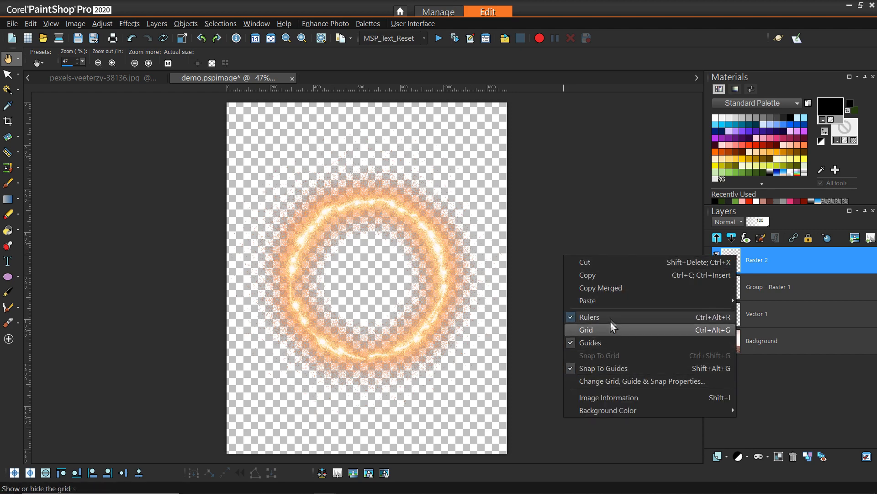
{"action": "mouse_move", "coordinate": [610, 302]}
{"action": "left_click", "coordinate": [465, 310]}
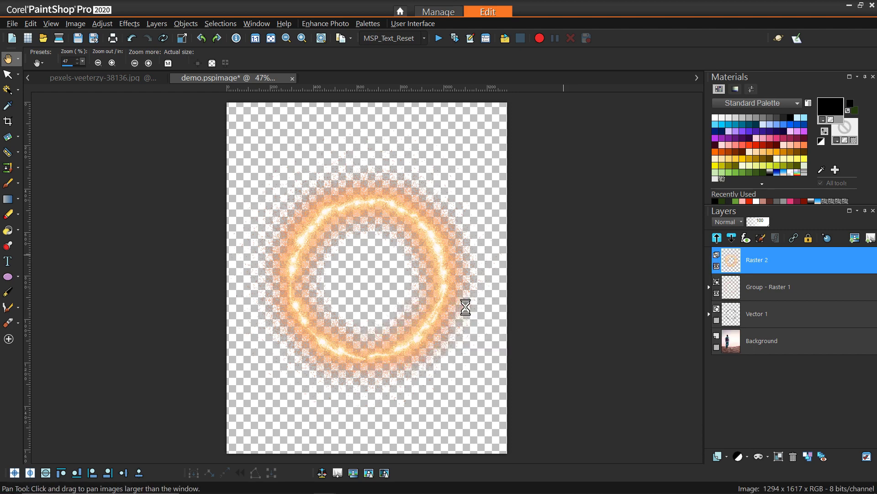
Hide the Raster 2 layer and show the Background layer again beneath the pasted ring
{"action": "left_click", "coordinate": [717, 294]}
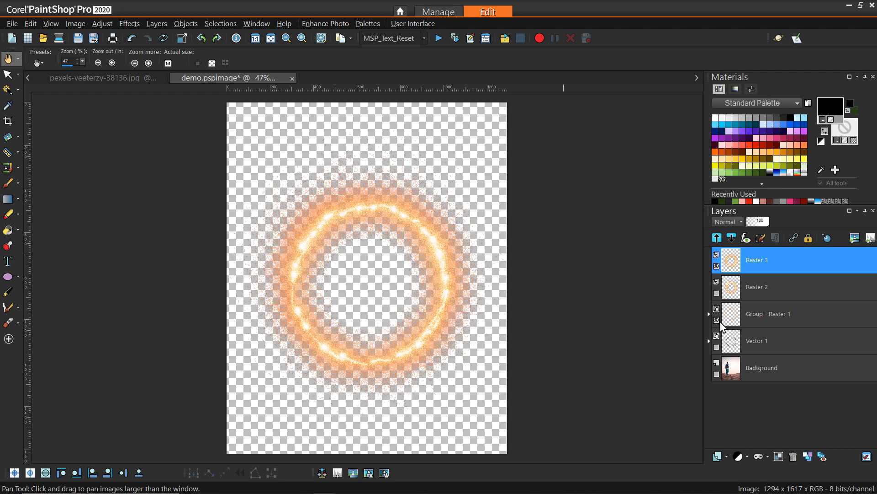
{"action": "left_click", "coordinate": [717, 374]}
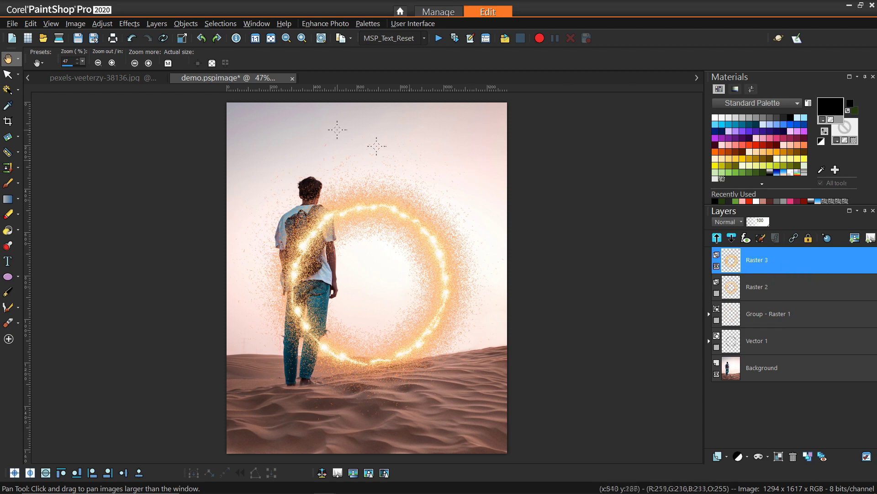
{"action": "left_click", "coordinate": [133, 25]}
{"action": "mouse_move", "coordinate": [160, 104]}
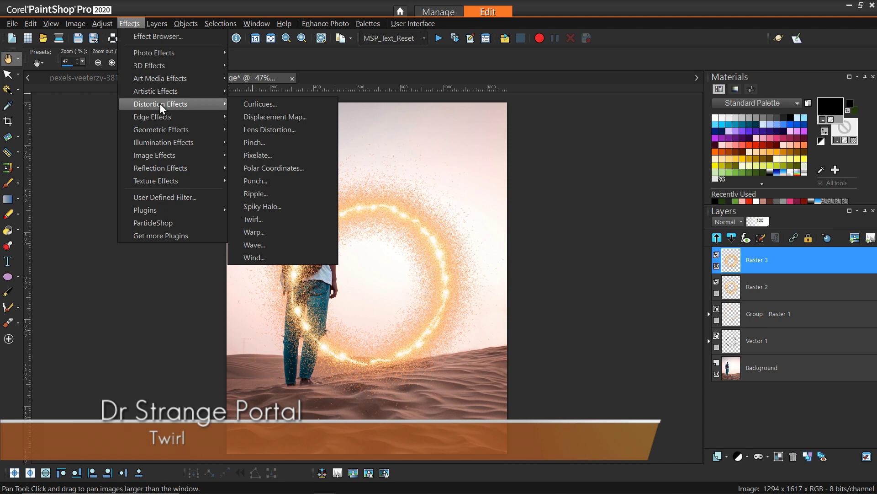
{"action": "left_click", "coordinate": [269, 219]}
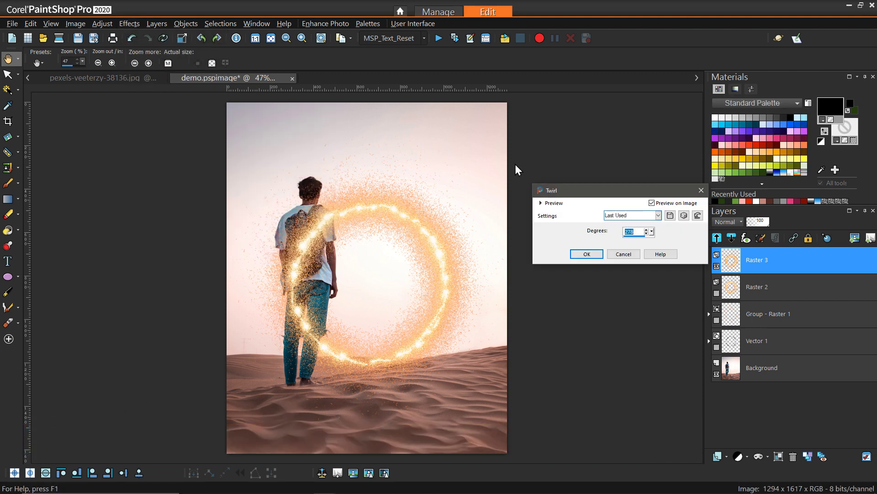
{"action": "left_click", "coordinate": [635, 85]}
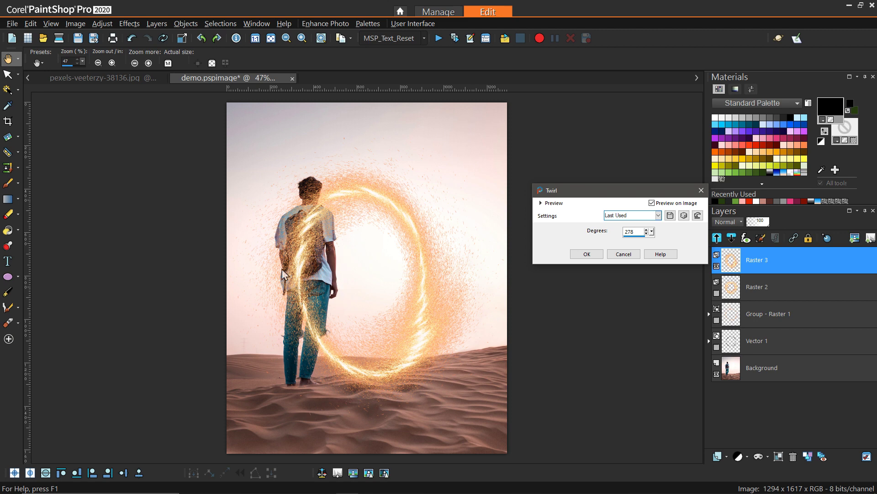
{"action": "left_click", "coordinate": [623, 254]}
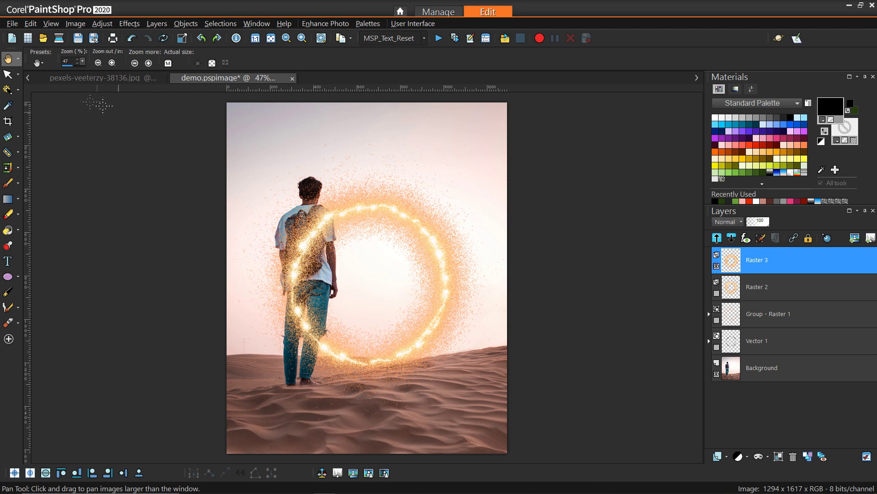
Hide the Background layer, then copy the merged particle ring and paste it as a new image
{"action": "right_click", "coordinate": [318, 226]}
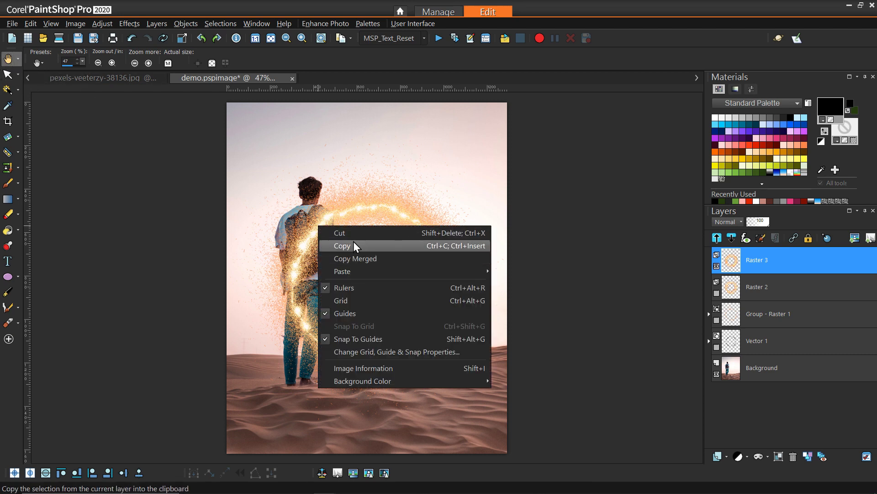
{"action": "left_click", "coordinate": [719, 375]}
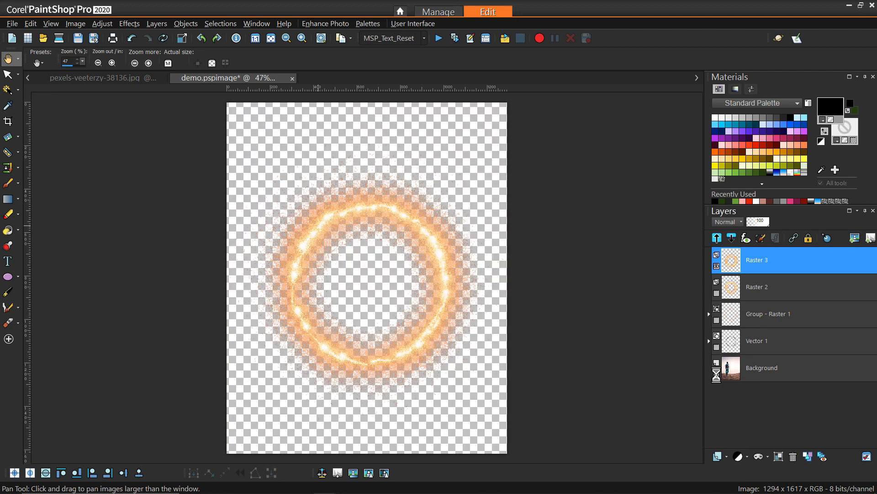
{"action": "right_click", "coordinate": [275, 204]}
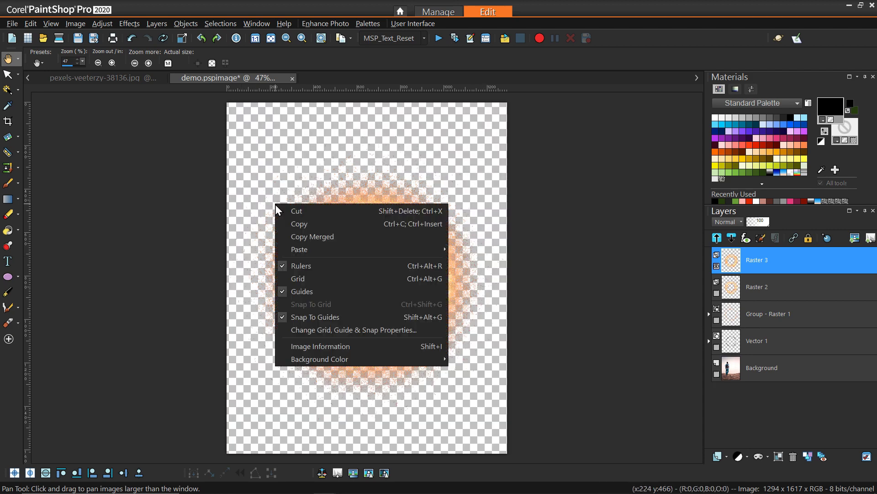
{"action": "left_click", "coordinate": [311, 234]}
{"action": "right_click", "coordinate": [323, 76]}
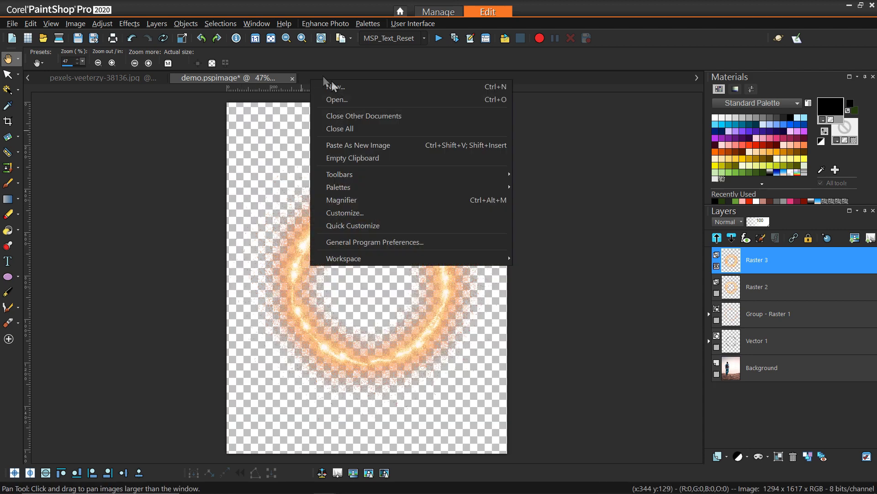
{"action": "left_click", "coordinate": [367, 145]}
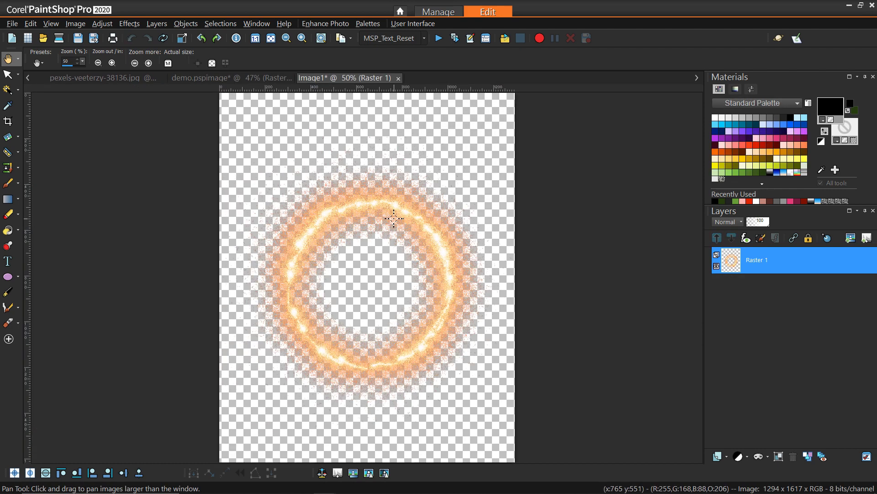
Crop the new ring image to a 1294 x 1294 pixel square using the Square preset
{"action": "left_click", "coordinate": [7, 122]}
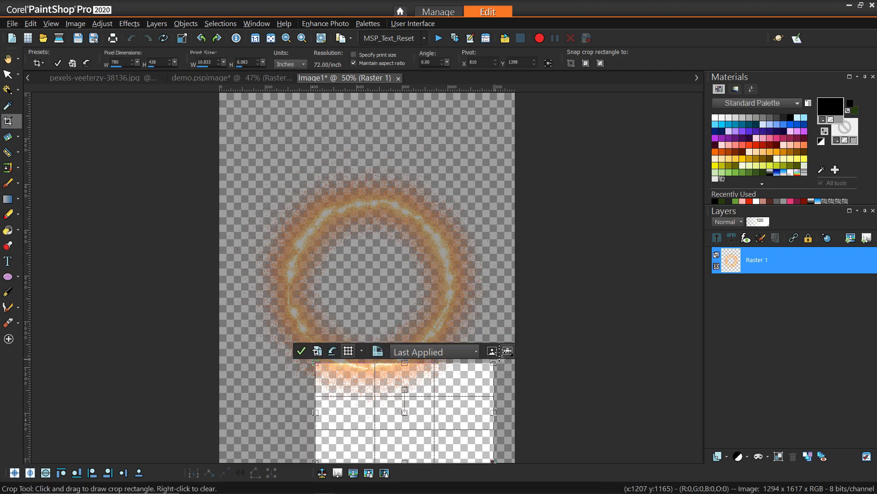
{"action": "left_click", "coordinate": [435, 350]}
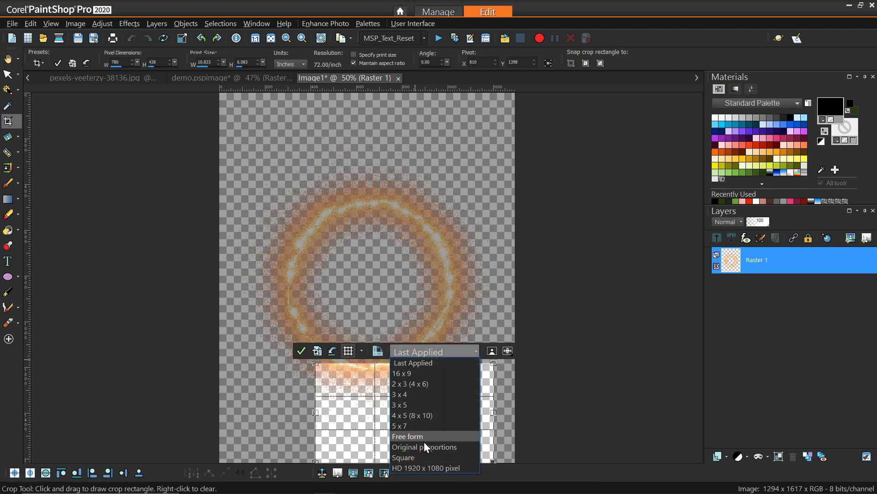
{"action": "left_click", "coordinate": [423, 457]}
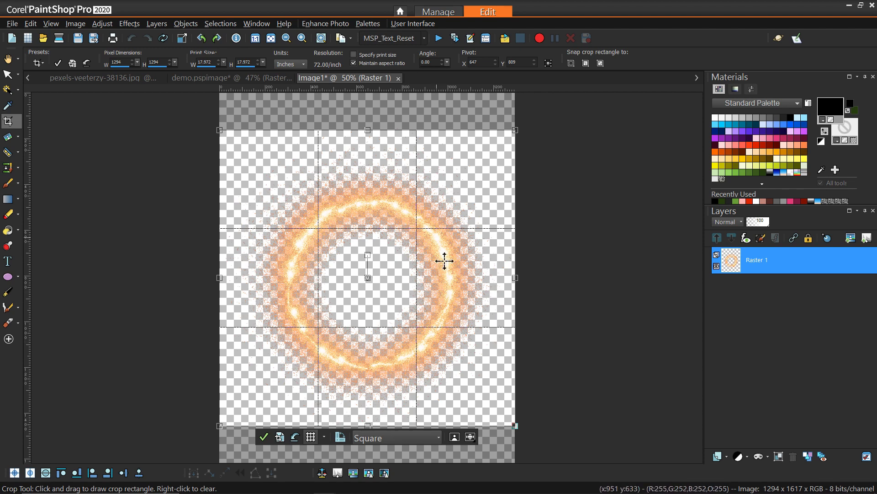
{"action": "left_click", "coordinate": [264, 437]}
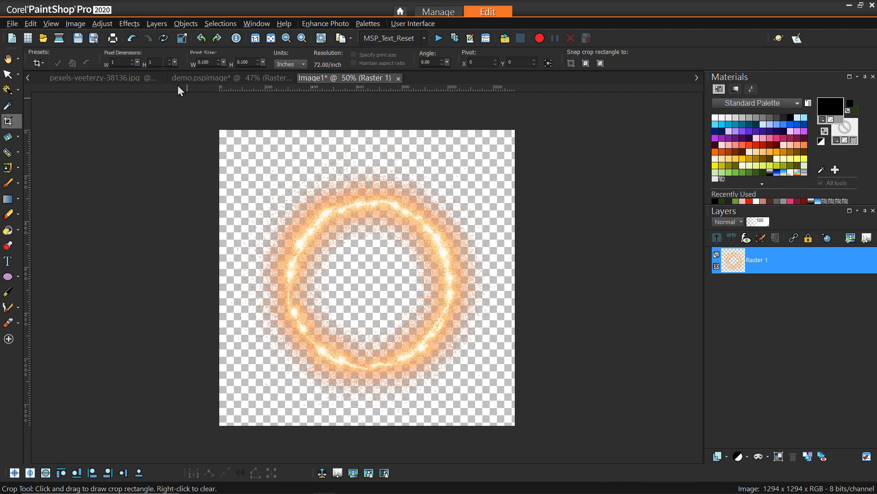
Apply the Twirl distortion effect to the square ring image with 406 degrees
{"action": "left_click", "coordinate": [130, 23]}
{"action": "mouse_move", "coordinate": [153, 104]}
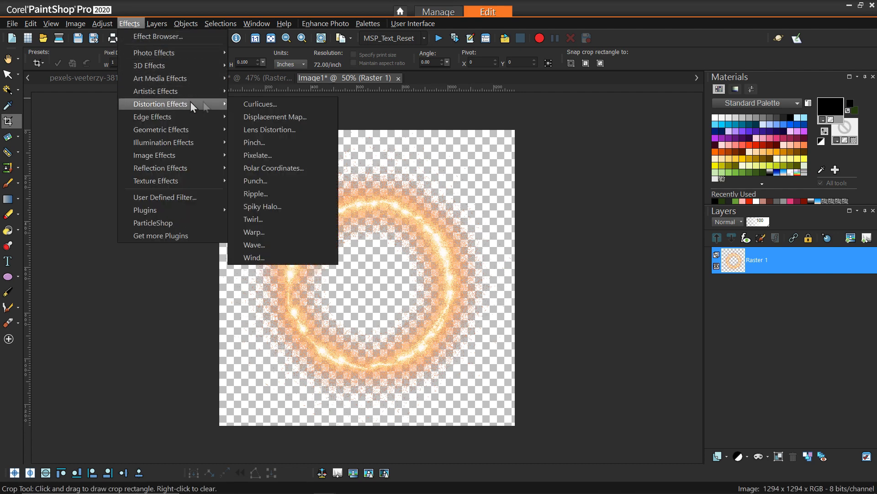
{"action": "left_click", "coordinate": [267, 221]}
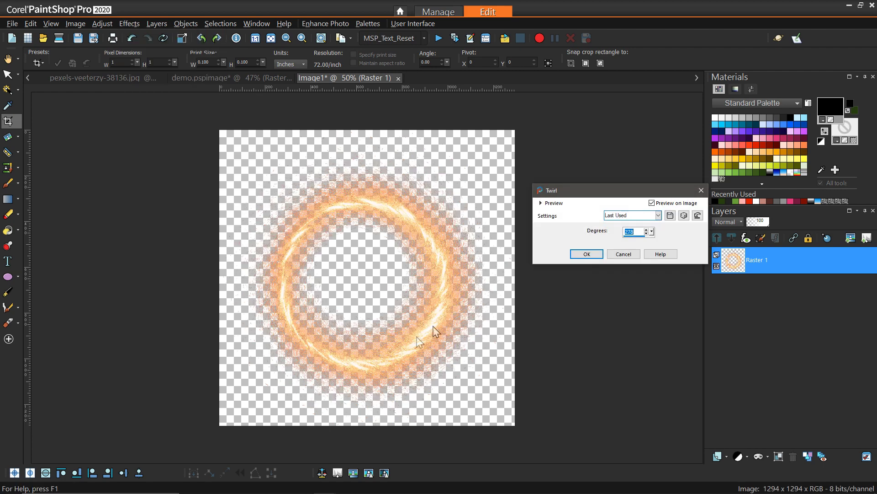
{"action": "left_click", "coordinate": [651, 231]}
{"action": "left_click", "coordinate": [656, 240]}
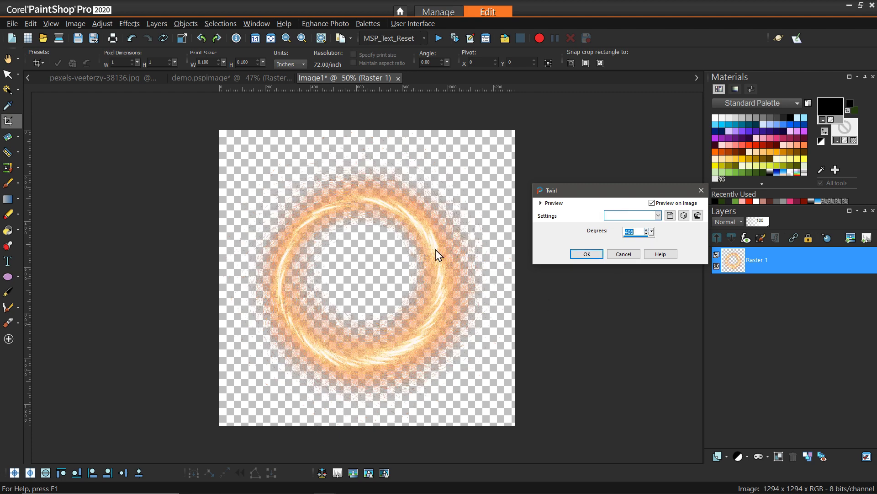
{"action": "left_click", "coordinate": [587, 253]}
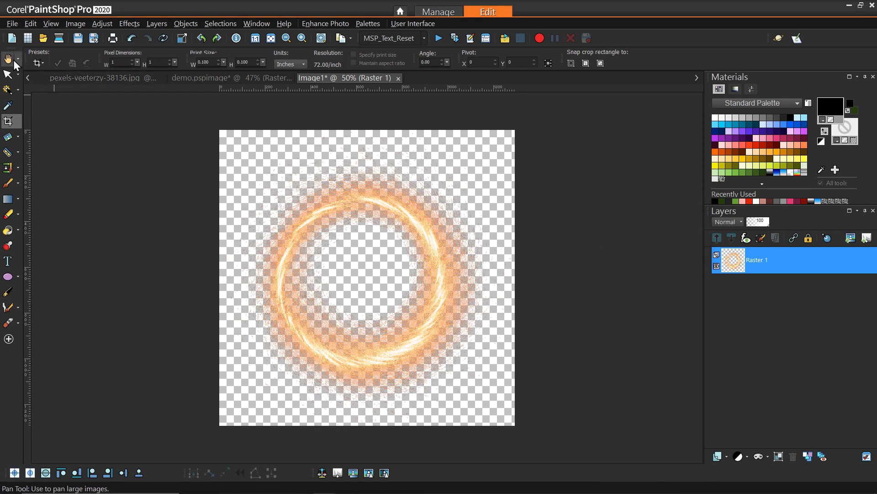
Try to copy the twirled ring from the square image to the clipboard
{"action": "left_click", "coordinate": [8, 61]}
{"action": "right_click", "coordinate": [350, 244]}
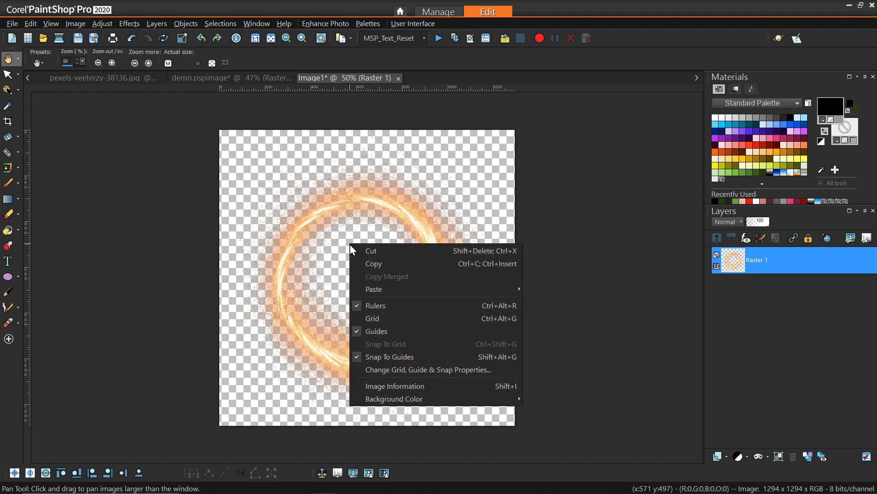
{"action": "left_click", "coordinate": [379, 267]}
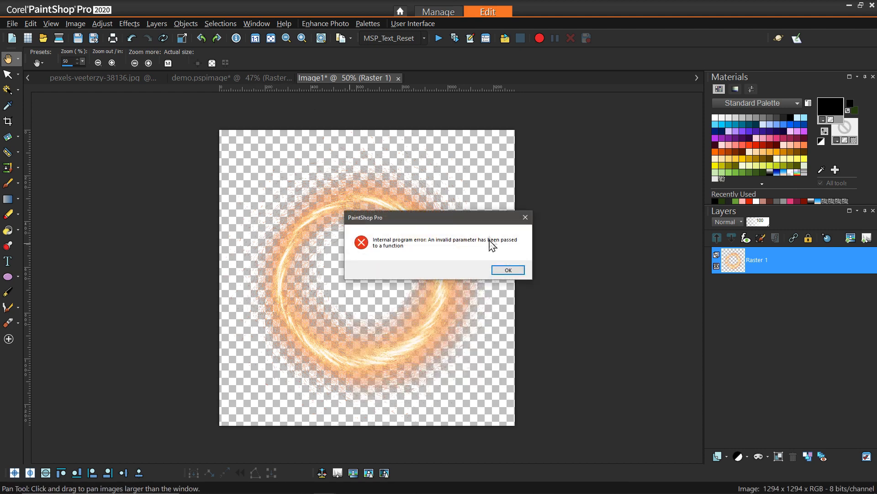
{"action": "left_click", "coordinate": [506, 271]}
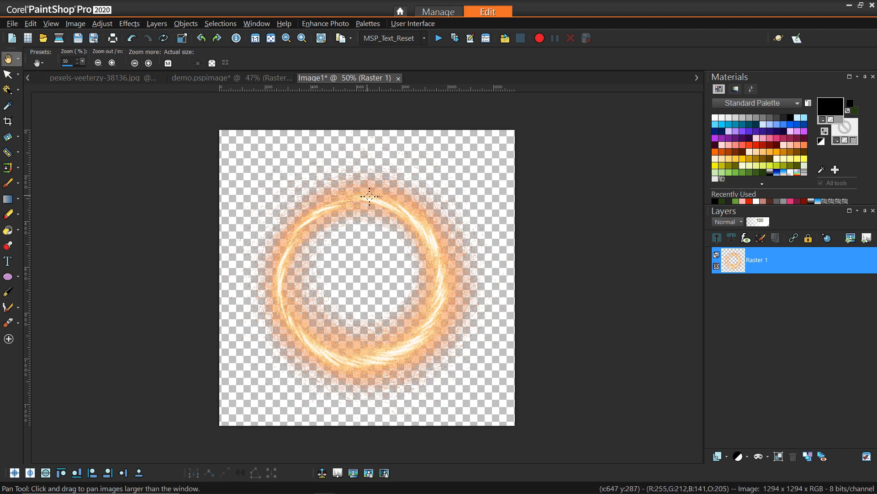
{"action": "right_click", "coordinate": [395, 207]}
{"action": "left_click", "coordinate": [411, 226]}
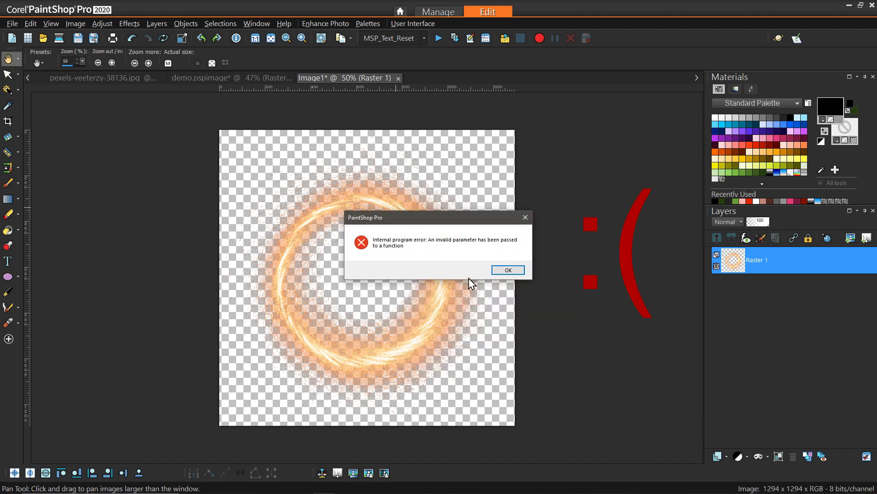
{"action": "left_click", "coordinate": [503, 272]}
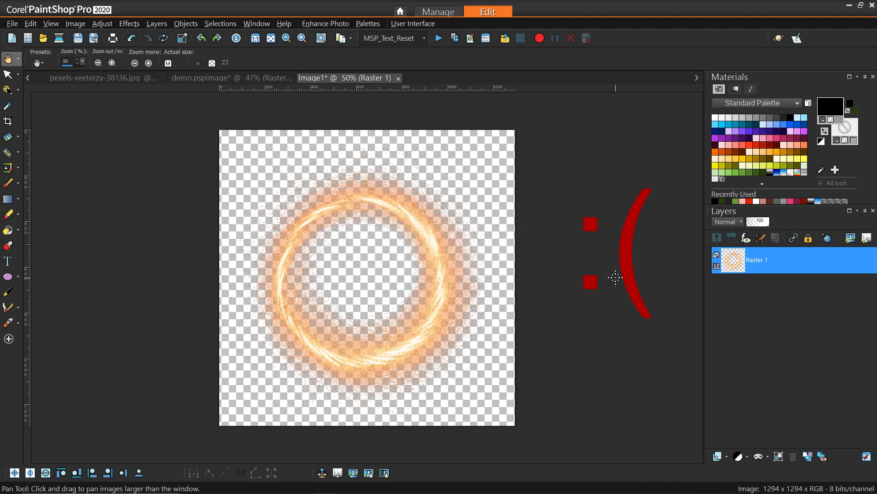
In demo.pspimage, narrow the firering layer to about 83% width and place it higher, partly overlapping the man's back
{"action": "key", "text": "ctrl+Tab"}
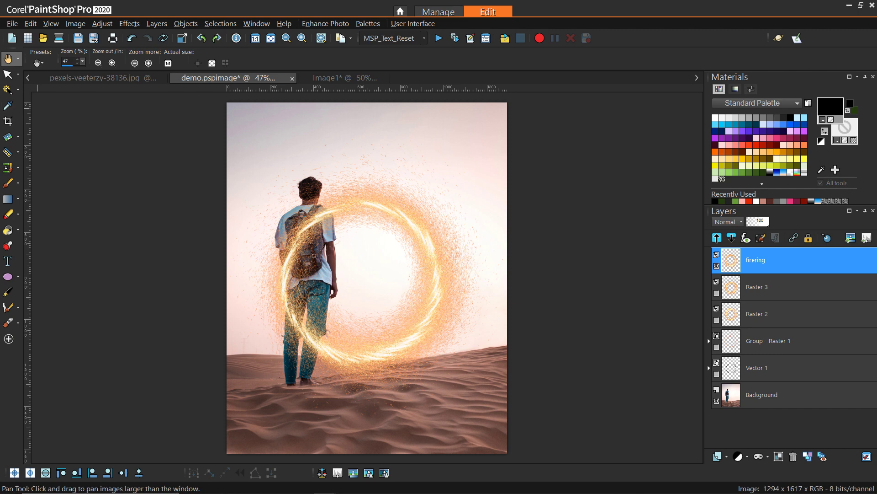
{"action": "left_click", "coordinate": [8, 75]}
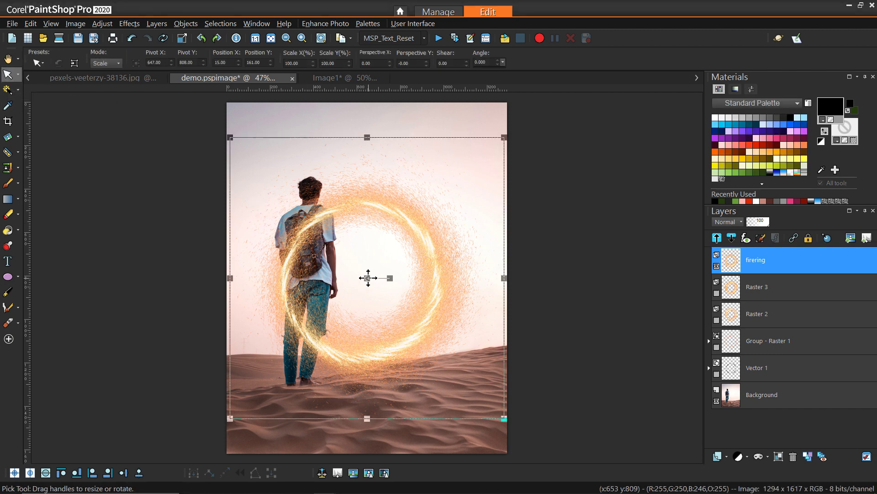
{"action": "left_click_drag", "start_coordinate": [370, 251], "coordinate": [373, 240]}
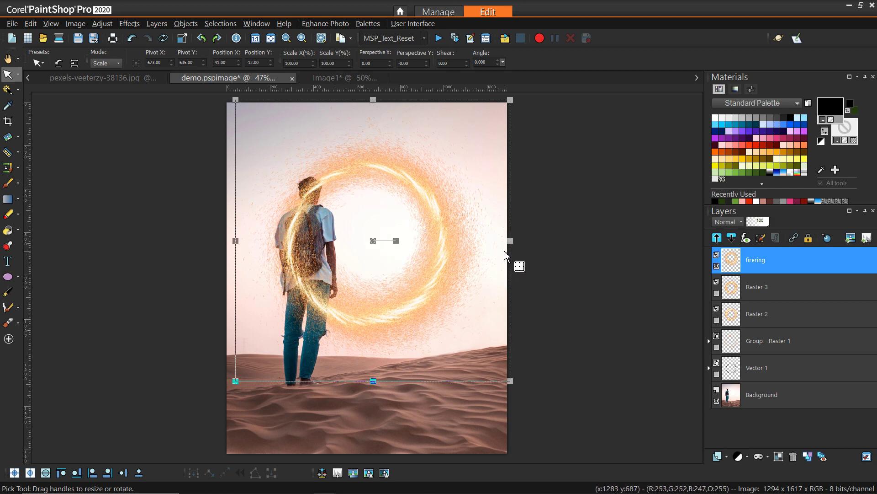
{"action": "left_click_drag", "start_coordinate": [510, 240], "coordinate": [475, 252]}
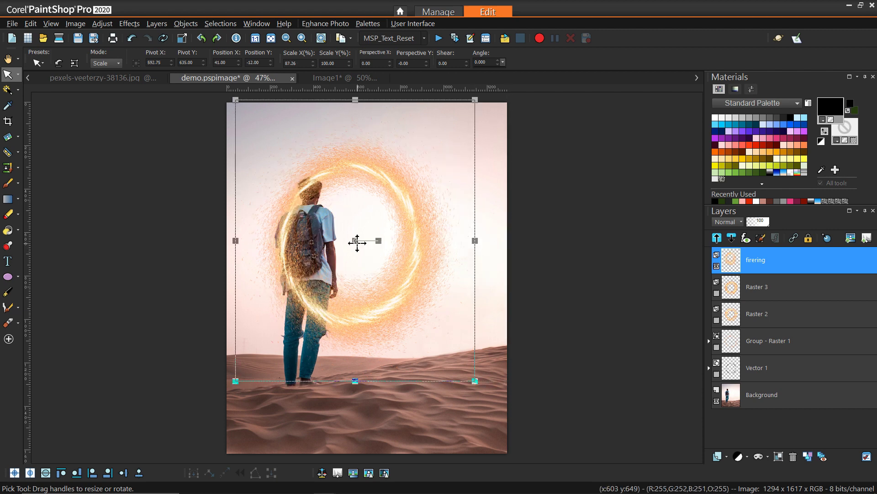
{"action": "left_click_drag", "start_coordinate": [357, 242], "coordinate": [369, 243]}
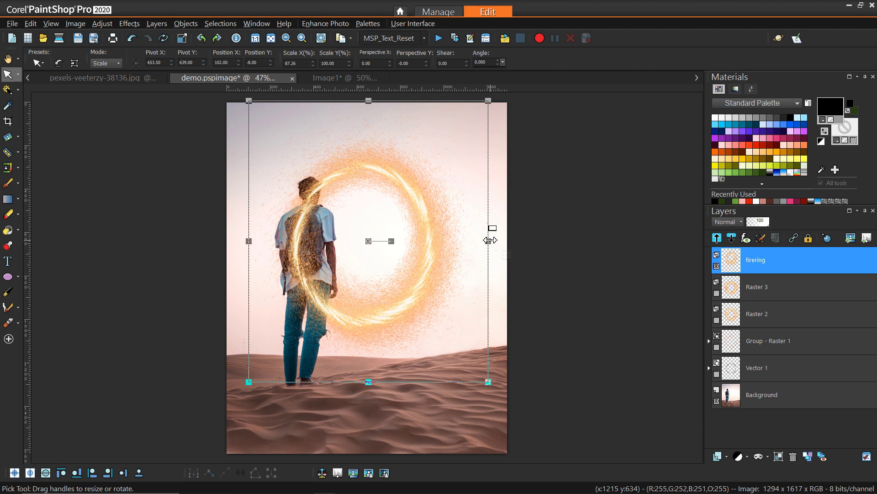
{"action": "left_click_drag", "start_coordinate": [490, 240], "coordinate": [475, 240]}
{"action": "left_click_drag", "start_coordinate": [360, 240], "coordinate": [368, 240]}
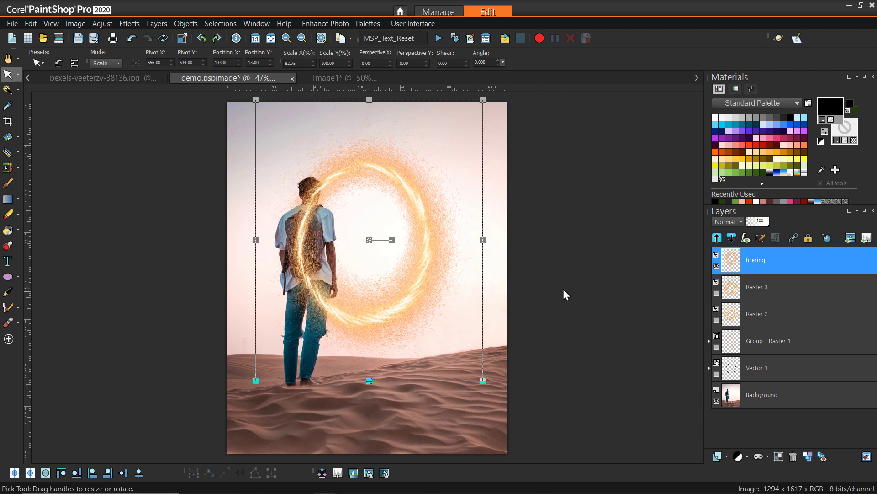
{"action": "key", "text": "a"}
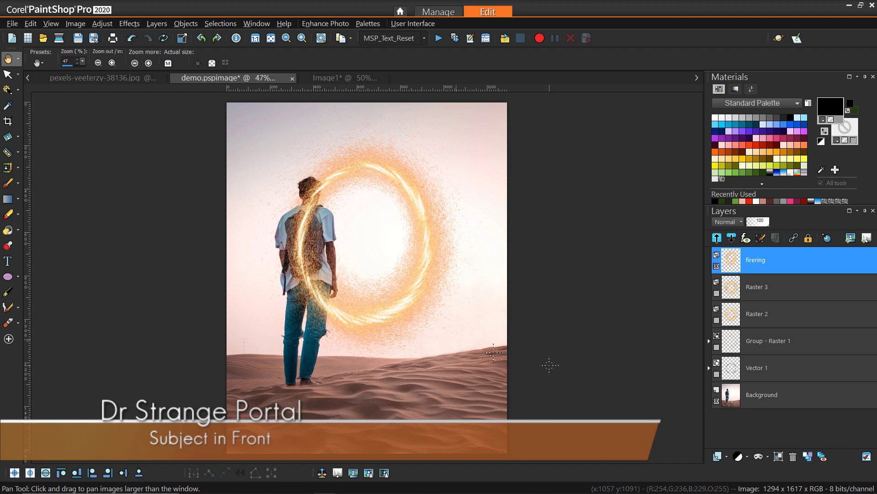
Duplicate the Background layer and move the copy to the top of the layer stack, above firering
{"action": "left_click", "coordinate": [760, 391]}
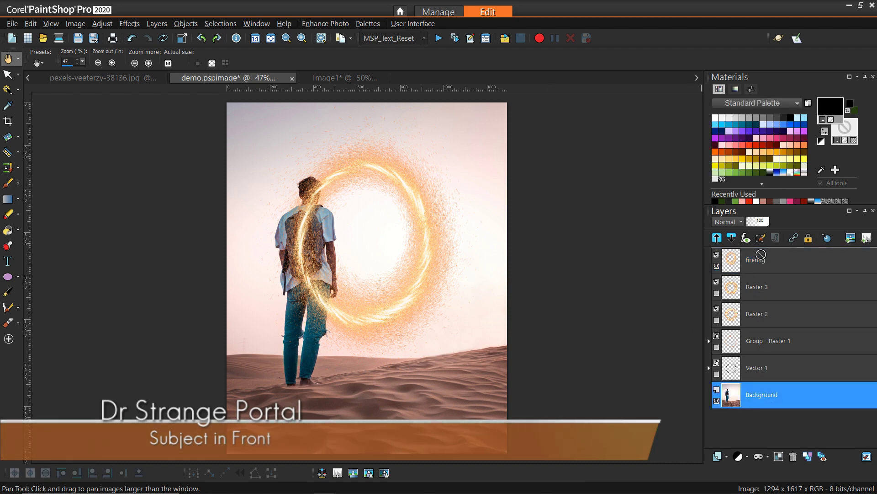
{"action": "right_click", "coordinate": [760, 395]}
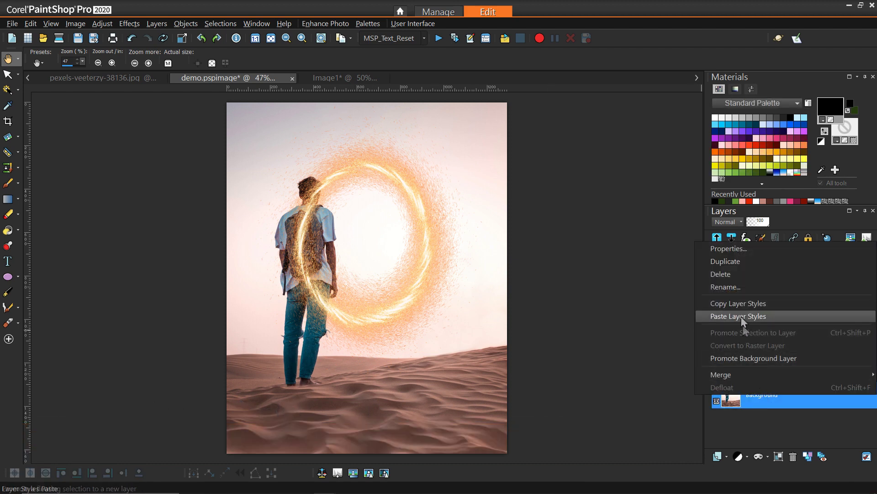
{"action": "left_click", "coordinate": [736, 266]}
{"action": "left_click", "coordinate": [755, 393]}
{"action": "left_click_drag", "start_coordinate": [756, 390], "coordinate": [754, 256]}
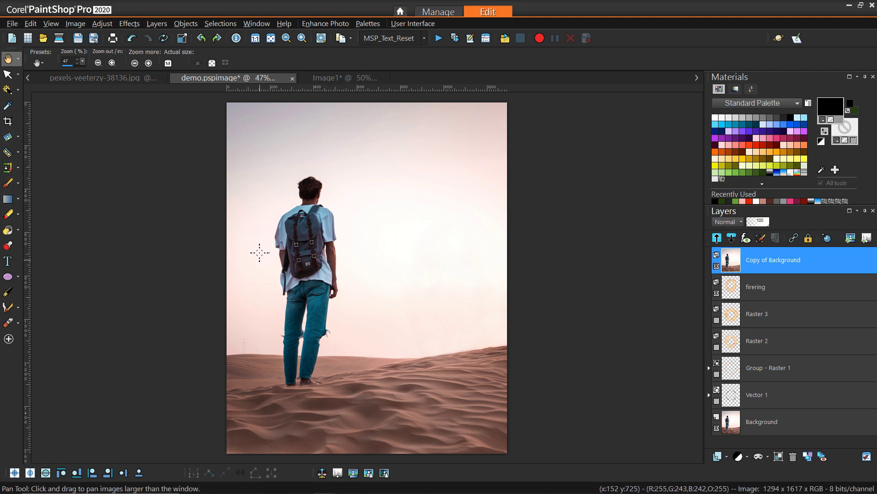
Erase the sky around the man on the Copy of Background layer using the Background Eraser at size 312
{"action": "left_click", "coordinate": [19, 215]}
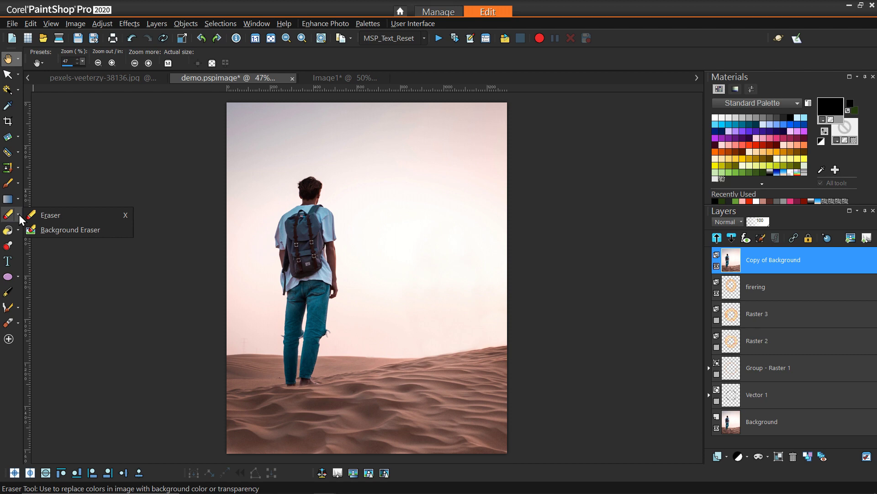
{"action": "left_click", "coordinate": [44, 227]}
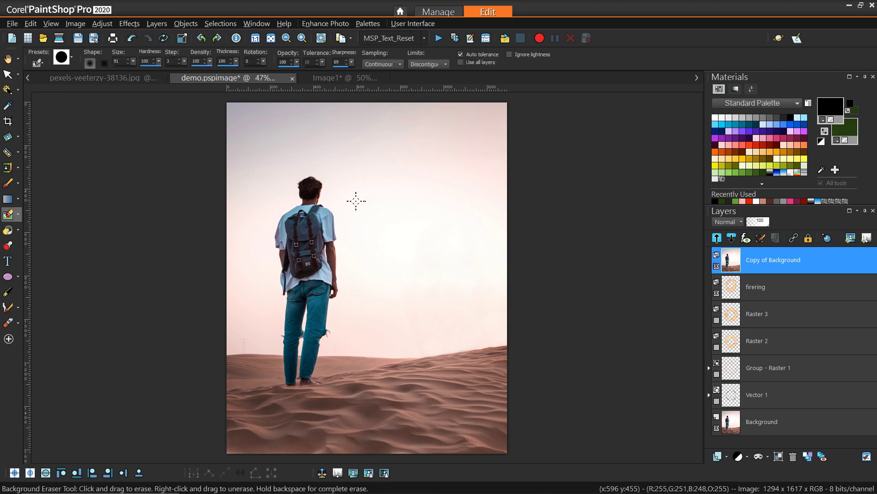
{"action": "left_click_drag", "start_coordinate": [351, 205], "coordinate": [348, 188]}
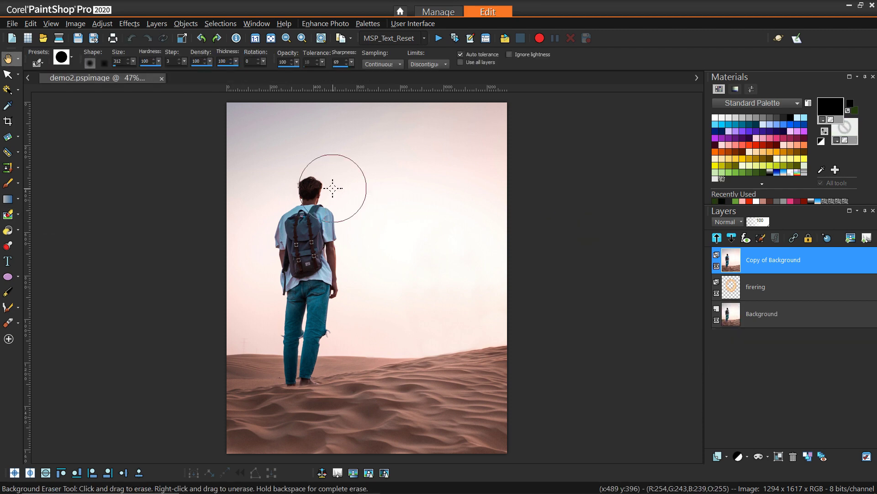
{"action": "mouse_move", "coordinate": [335, 188]}
{"action": "left_mouse_down"}
{"action": "mouse_move", "coordinate": [351, 210]}
{"action": "mouse_move", "coordinate": [358, 198]}
{"action": "mouse_move", "coordinate": [361, 212]}
{"action": "mouse_move", "coordinate": [364, 293]}
{"action": "mouse_move", "coordinate": [353, 317]}
{"action": "mouse_move", "coordinate": [274, 157]}
{"action": "mouse_move", "coordinate": [292, 153]}
{"action": "mouse_move", "coordinate": [254, 216]}
{"action": "mouse_move", "coordinate": [262, 327]}
{"action": "mouse_move", "coordinate": [233, 324]}
{"action": "mouse_move", "coordinate": [415, 137]}
{"action": "mouse_move", "coordinate": [402, 280]}
{"action": "mouse_move", "coordinate": [401, 180]}
{"action": "mouse_move", "coordinate": [285, 225]}
{"action": "left_mouse_up"}
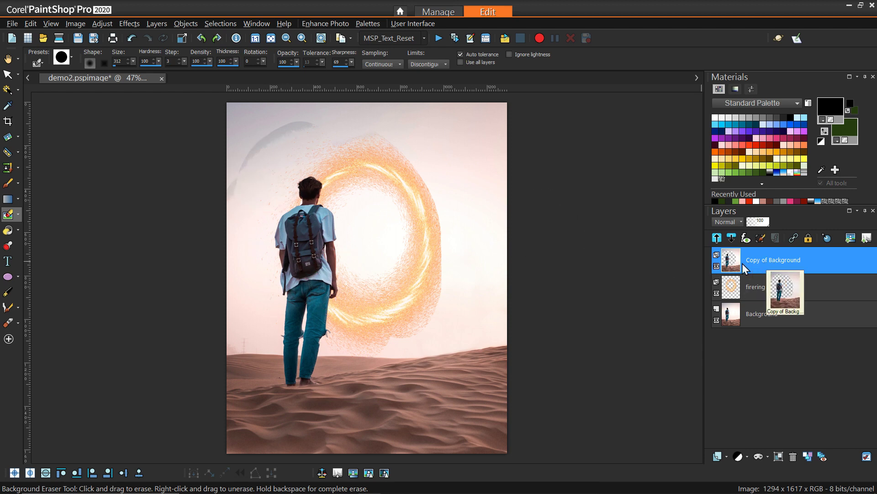
Hide the Background and firering layers and erase the remaining upper sky on Copy of Background using the Eraser at size 235
{"action": "left_click", "coordinate": [716, 320]}
{"action": "left_click", "coordinate": [716, 294]}
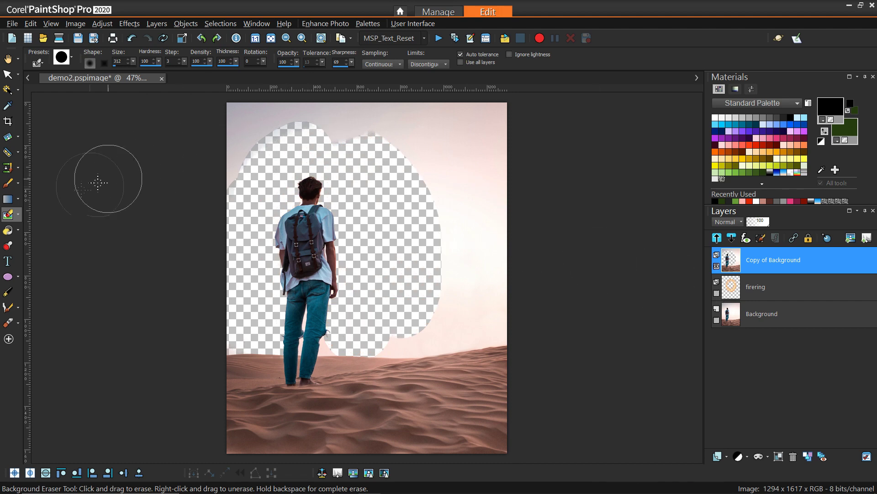
{"action": "left_click", "coordinate": [18, 214]}
{"action": "left_click", "coordinate": [48, 215]}
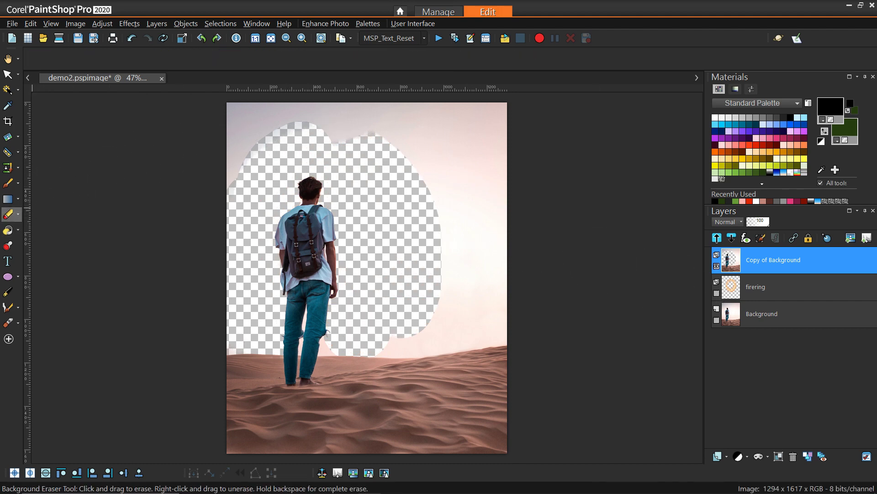
{"action": "mouse_move", "coordinate": [238, 158]}
{"action": "left_mouse_down"}
{"action": "mouse_move", "coordinate": [237, 120]}
{"action": "mouse_move", "coordinate": [534, 131]}
{"action": "mouse_move", "coordinate": [457, 124]}
{"action": "mouse_move", "coordinate": [416, 183]}
{"action": "mouse_move", "coordinate": [398, 320]}
{"action": "mouse_move", "coordinate": [525, 290]}
{"action": "mouse_move", "coordinate": [438, 238]}
{"action": "mouse_move", "coordinate": [533, 161]}
{"action": "left_mouse_up"}
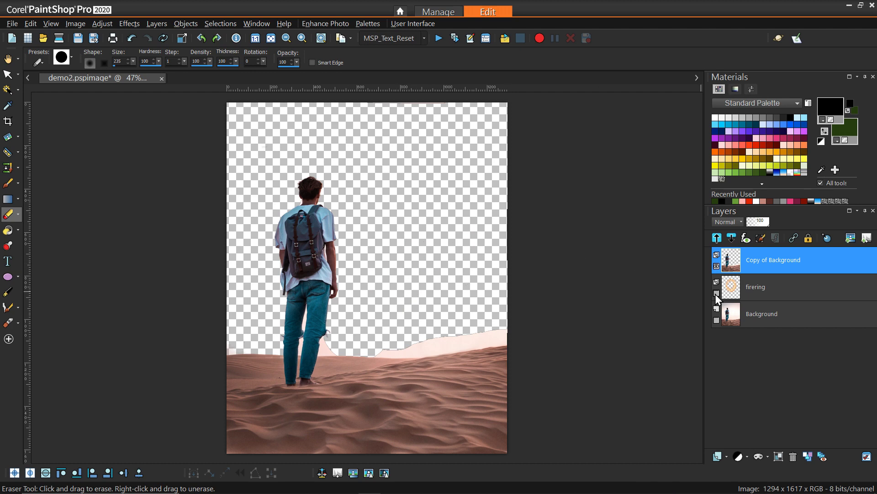
Show the firering and Background layers again beneath the cut-out Copy of Background layer
{"action": "left_click", "coordinate": [716, 294]}
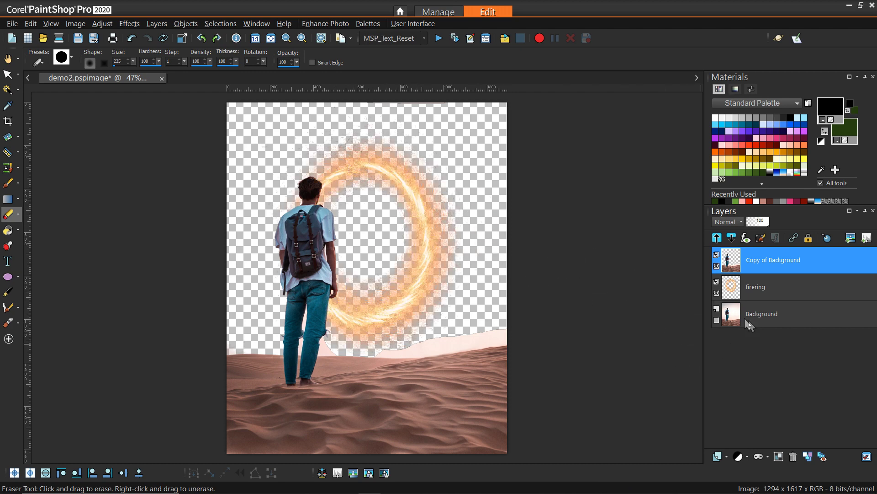
{"action": "left_click", "coordinate": [717, 320]}
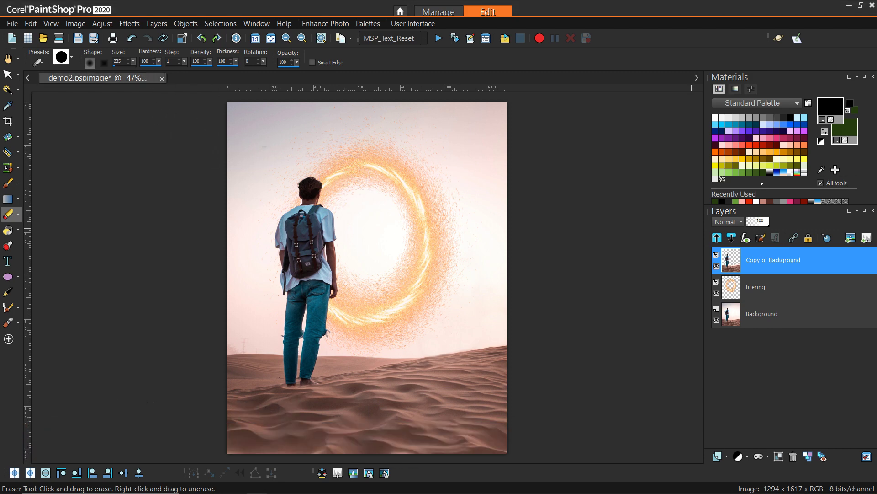
{"action": "left_click_drag", "start_coordinate": [407, 104], "coordinate": [410, 109]}
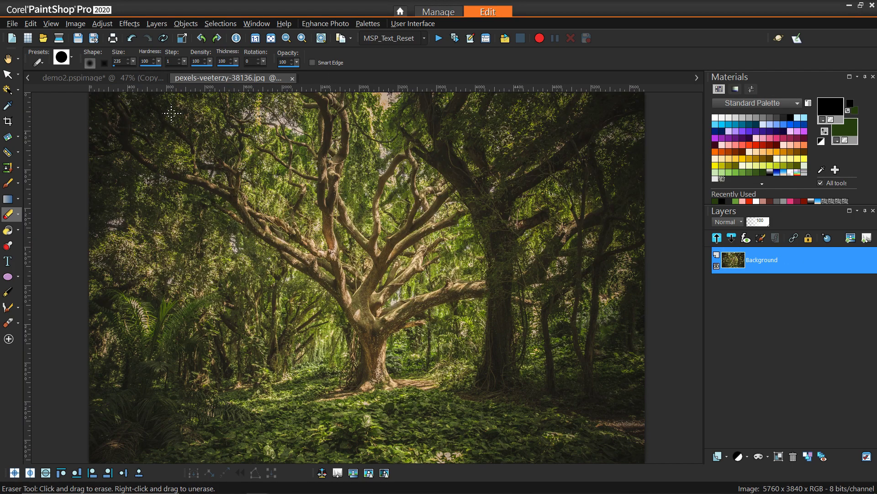
Copy the forest photo pexels-veeterzy-38136.jpg and paste it into demo2.pspimage as a new layer directly above Background
{"action": "left_click", "coordinate": [8, 58]}
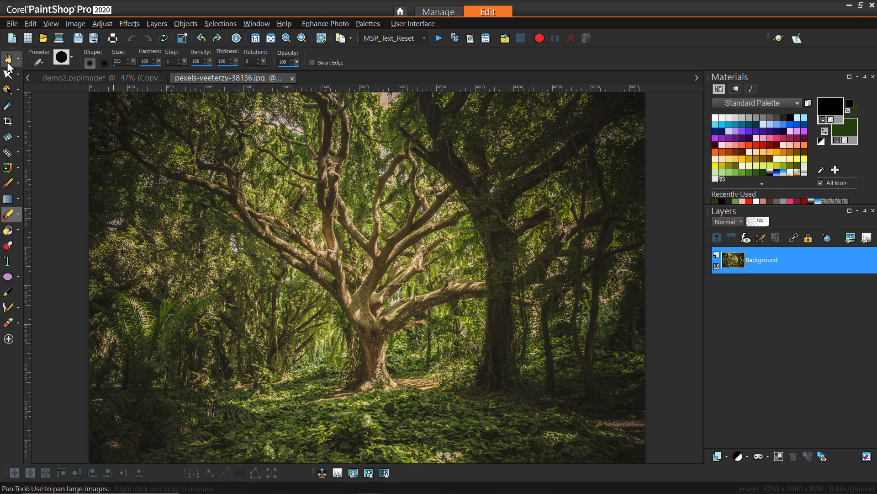
{"action": "right_click", "coordinate": [305, 209]}
{"action": "left_click", "coordinate": [327, 228]}
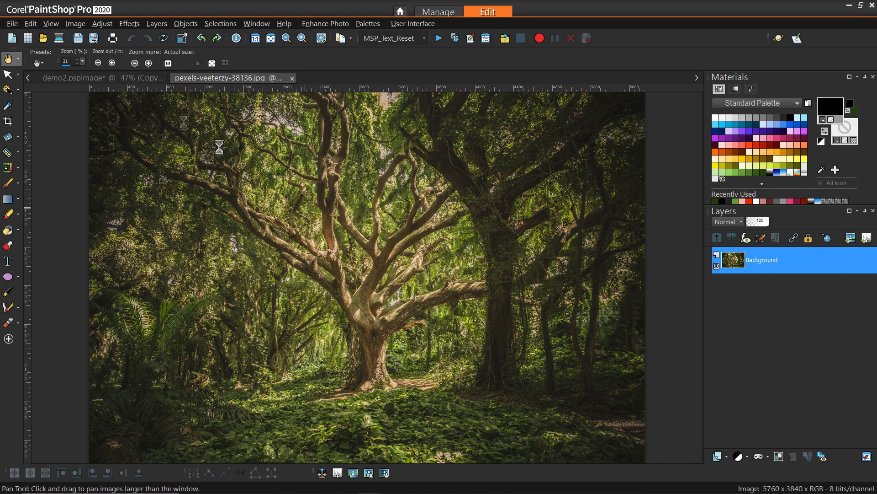
{"action": "left_click", "coordinate": [116, 76]}
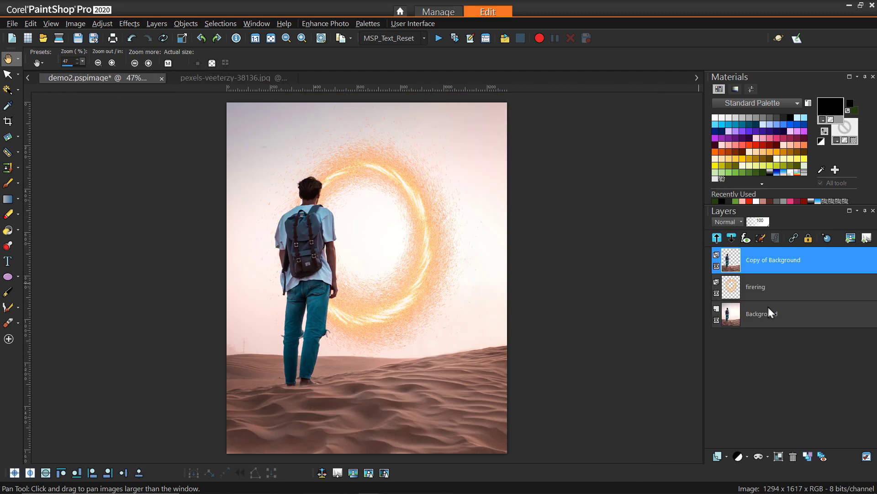
{"action": "left_click", "coordinate": [768, 308]}
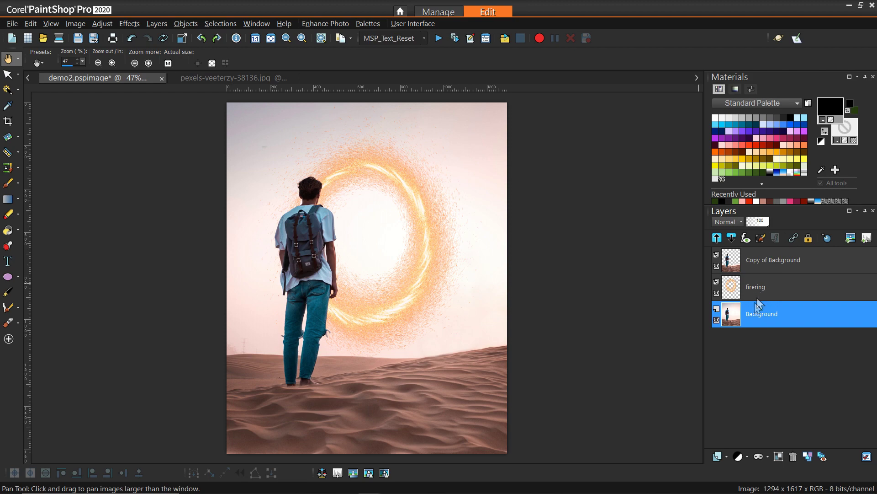
{"action": "key", "text": "ctrl+l"}
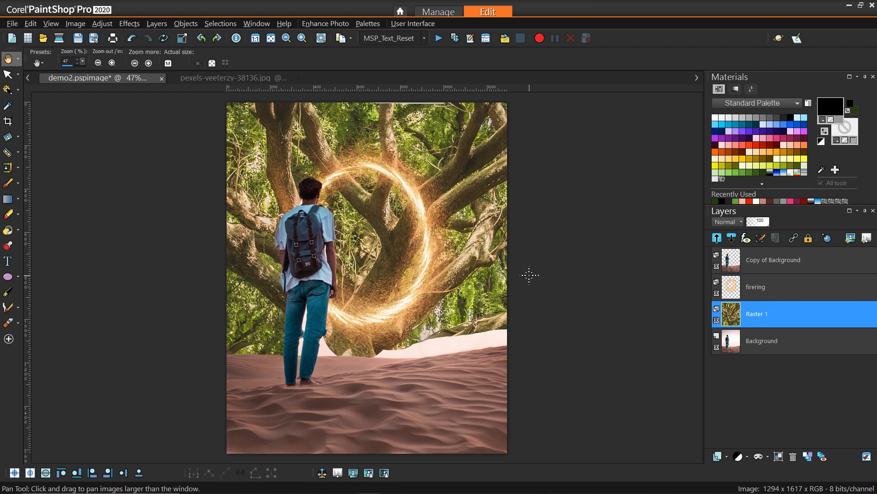
Scale the forest layer down to about 22% and position it behind the spark ring so it fills the opening
{"action": "left_click", "coordinate": [8, 74]}
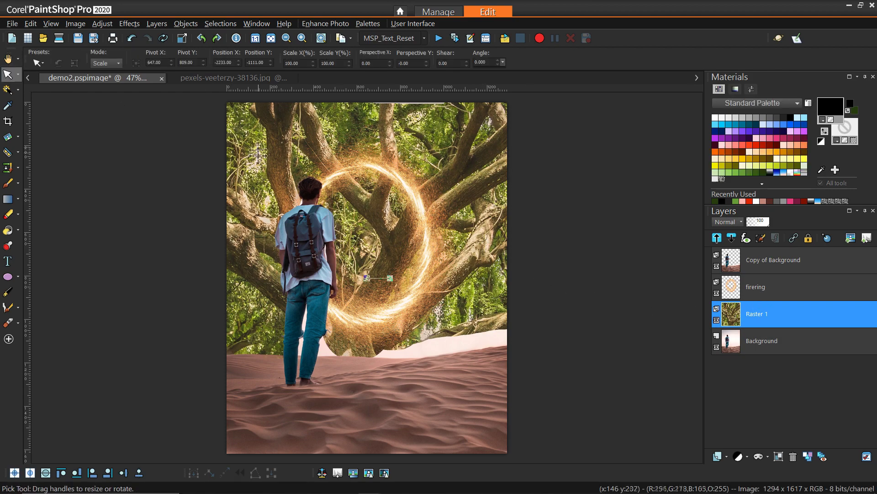
{"action": "scroll", "coordinate": [264, 171], "scroll_direction": "down", "scroll_amount": 2}
{"action": "scroll", "coordinate": [264, 172], "scroll_direction": "down", "scroll_amount": 2}
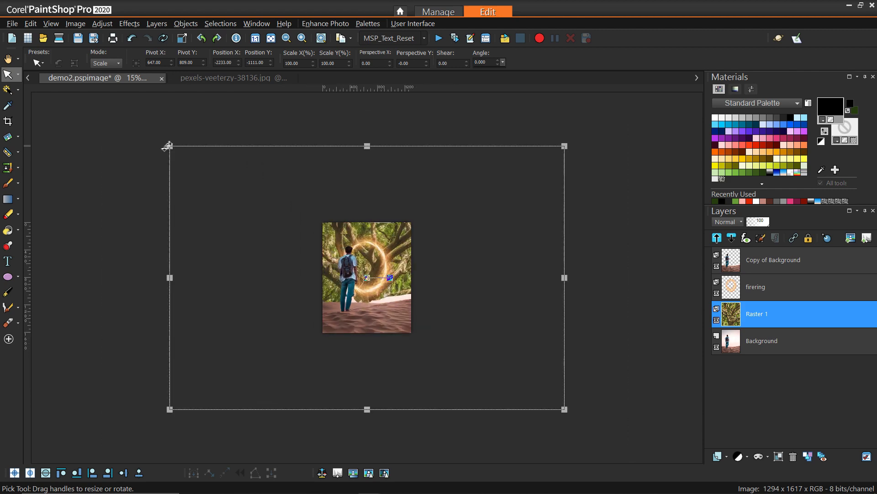
{"action": "left_click_drag", "start_coordinate": [168, 146], "coordinate": [308, 196]}
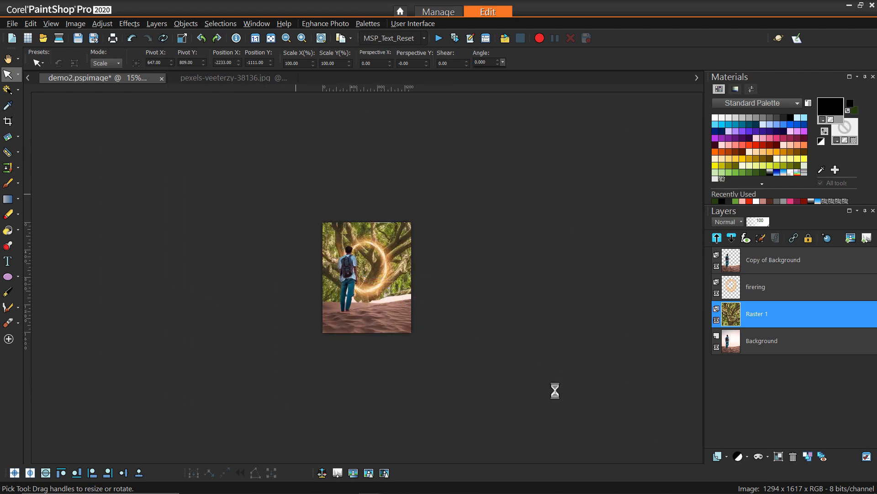
{"action": "left_click_drag", "start_coordinate": [549, 399], "coordinate": [427, 296]}
{"action": "scroll", "coordinate": [427, 275], "scroll_direction": "up", "scroll_amount": 2}
{"action": "left_click_drag", "start_coordinate": [216, 161], "coordinate": [297, 203]}
{"action": "left_click_drag", "start_coordinate": [405, 274], "coordinate": [390, 244]}
{"action": "scroll", "coordinate": [401, 269], "scroll_direction": "up", "scroll_amount": 1}
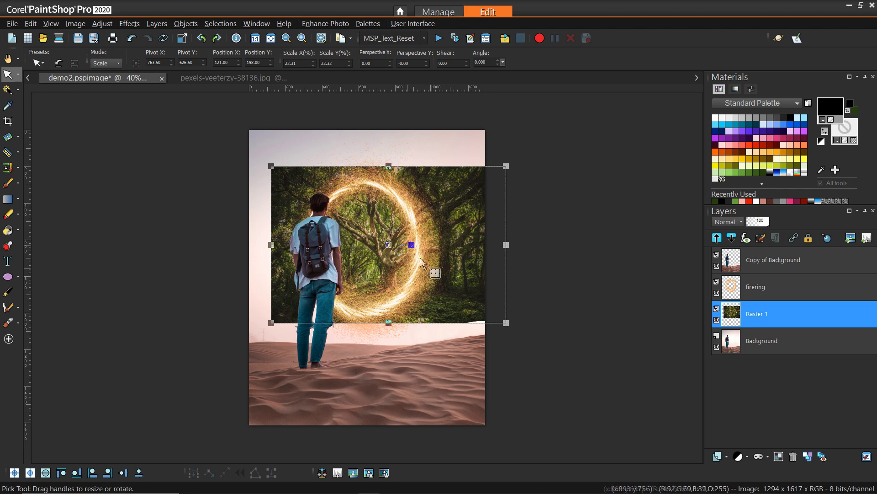
Add a Show All mask to the forest layer and paint black outside the ring with a size 230, hardness 39 brush, then collapse the group
{"action": "left_click", "coordinate": [768, 457]}
{"action": "left_click", "coordinate": [779, 396]}
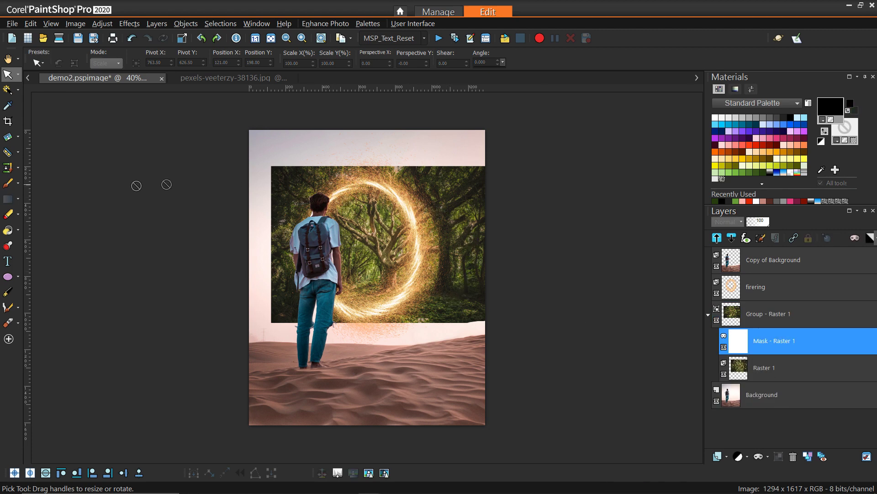
{"action": "left_click", "coordinate": [7, 183]}
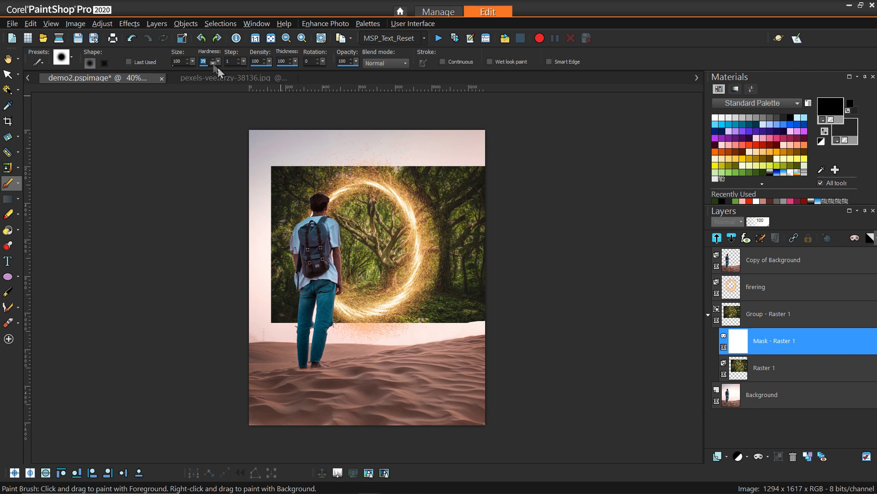
{"action": "mouse_move", "coordinate": [452, 170]}
{"action": "left_mouse_down"}
{"action": "mouse_move", "coordinate": [475, 180]}
{"action": "mouse_move", "coordinate": [498, 219]}
{"action": "mouse_move", "coordinate": [417, 167]}
{"action": "mouse_move", "coordinate": [452, 215]}
{"action": "mouse_move", "coordinate": [473, 313]}
{"action": "mouse_move", "coordinate": [460, 266]}
{"action": "mouse_move", "coordinate": [438, 316]}
{"action": "mouse_move", "coordinate": [255, 302]}
{"action": "mouse_move", "coordinate": [351, 329]}
{"action": "mouse_move", "coordinate": [276, 225]}
{"action": "left_mouse_up"}
{"action": "mouse_move", "coordinate": [272, 264]}
{"action": "left_mouse_down"}
{"action": "mouse_move", "coordinate": [303, 159]}
{"action": "mouse_move", "coordinate": [261, 249]}
{"action": "mouse_move", "coordinate": [319, 151]}
{"action": "mouse_move", "coordinate": [404, 164]}
{"action": "left_mouse_up"}
{"action": "scroll", "coordinate": [401, 163], "scroll_direction": "up", "scroll_amount": 1}
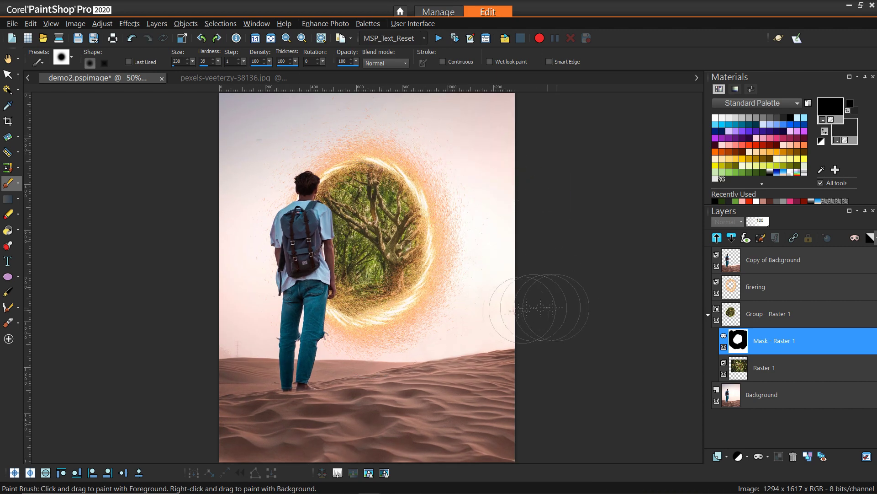
{"action": "key", "text": "ctrl+w"}
{"action": "scroll", "coordinate": [137, 341], "scroll_direction": "down", "scroll_amount": 1}
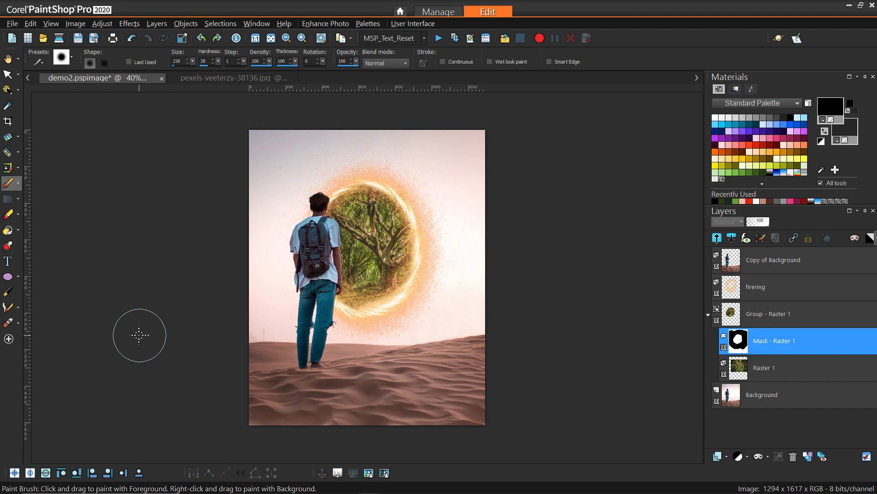
{"action": "left_click", "coordinate": [709, 315]}
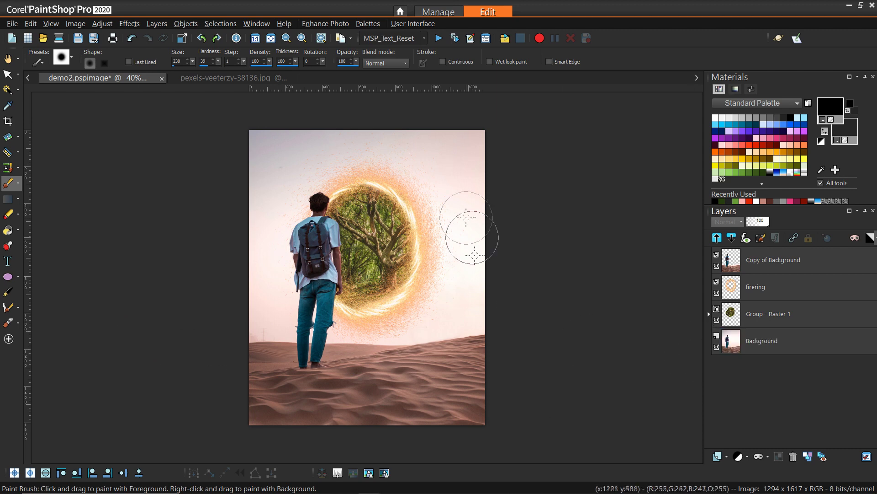